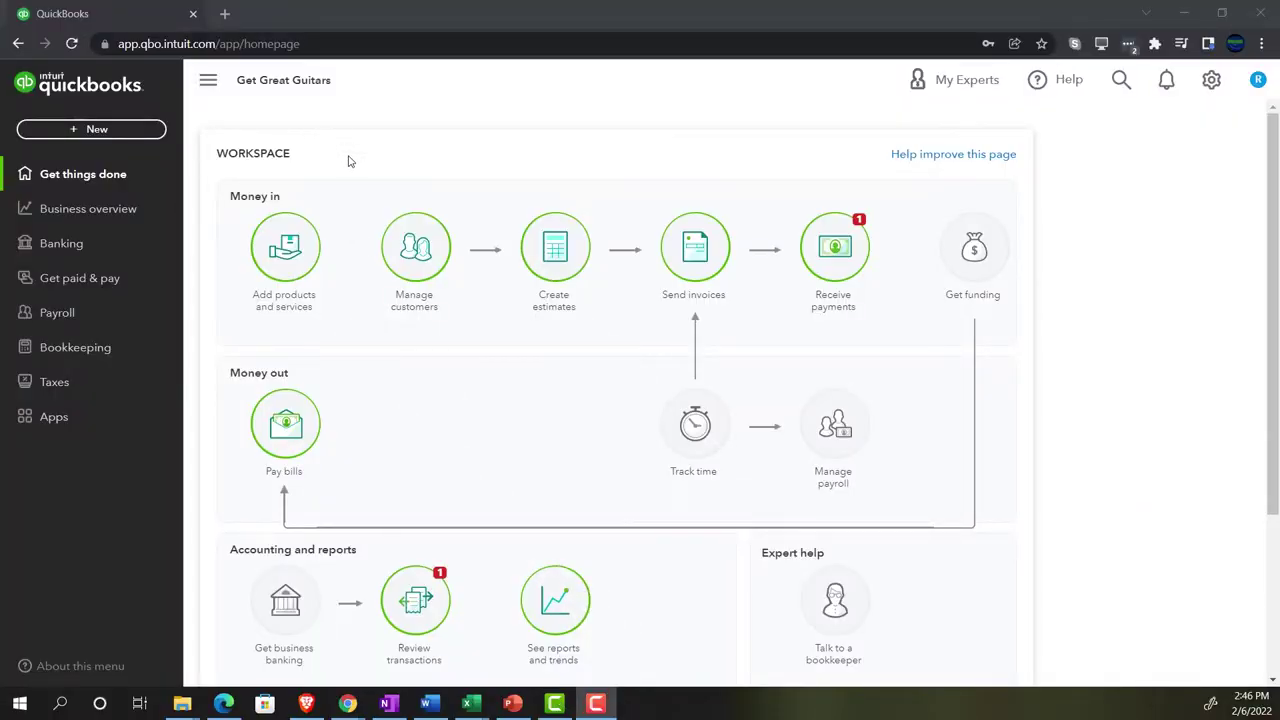
- Look at the Accountant view option in the company settings and compare the sample company's layout in Edge
key("ctrl+plus")
key("ctrl+plus")
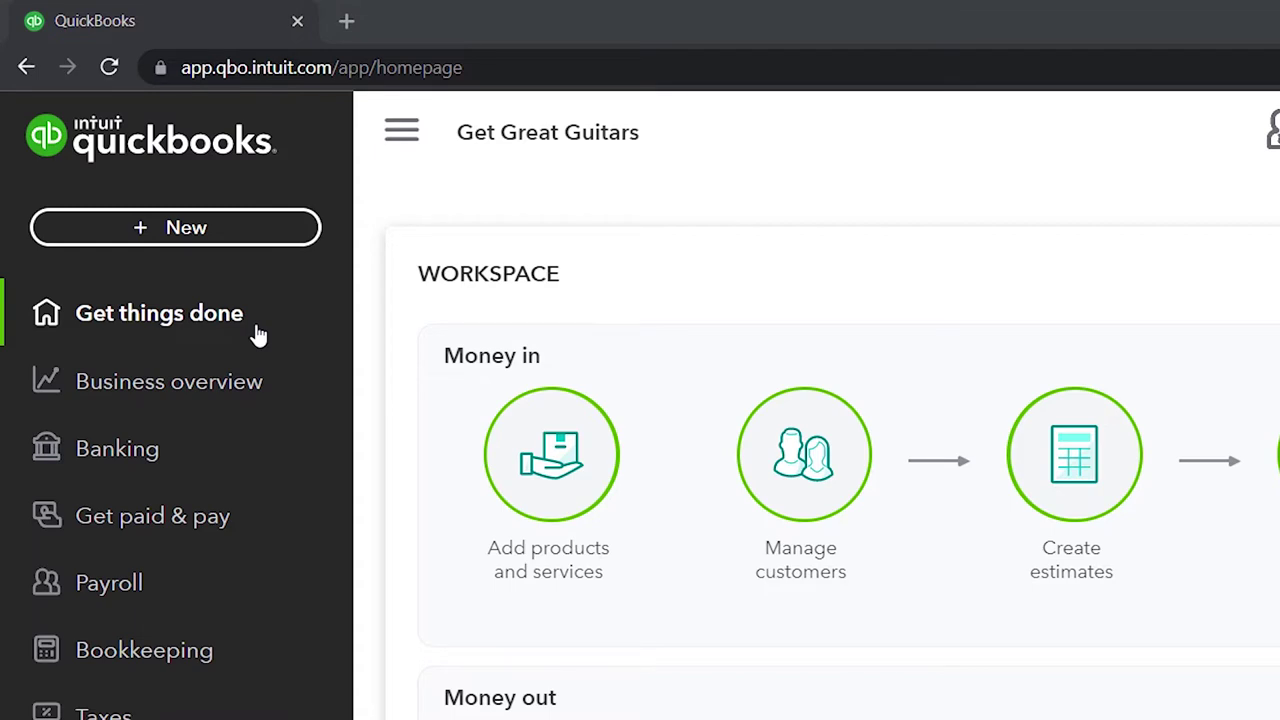
left_click(1150, 132)
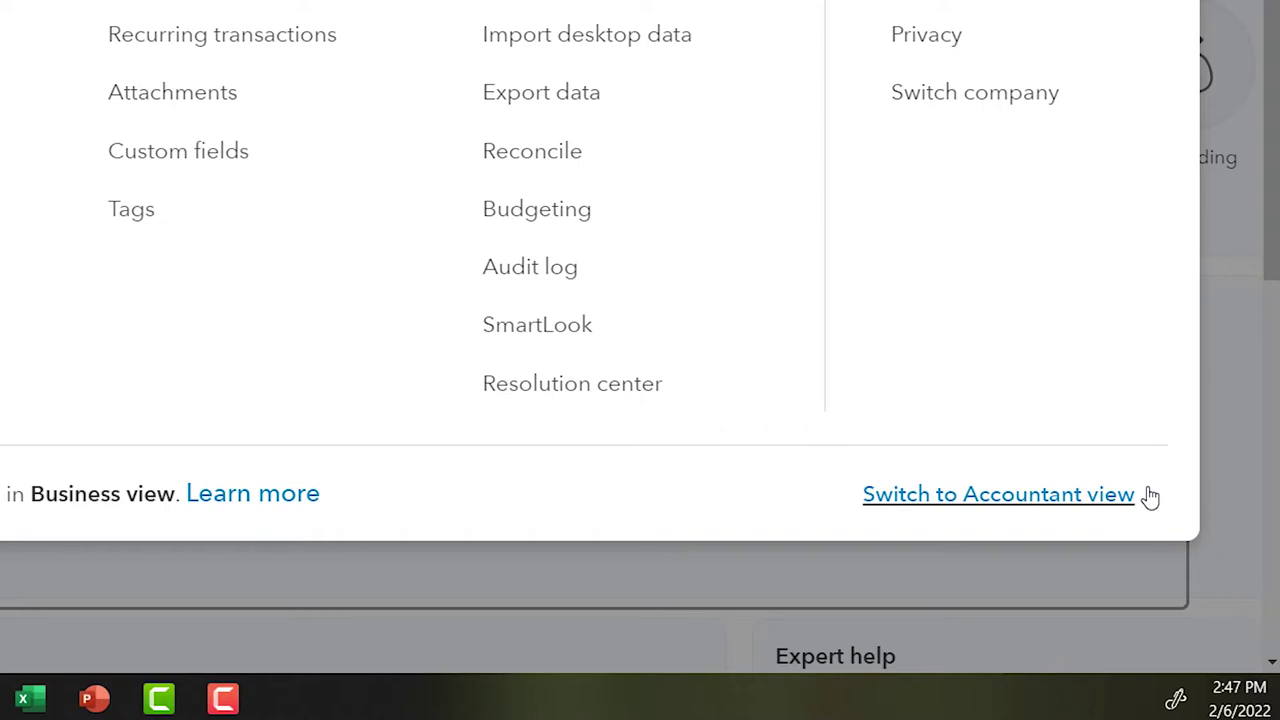
left_click(1148, 494)
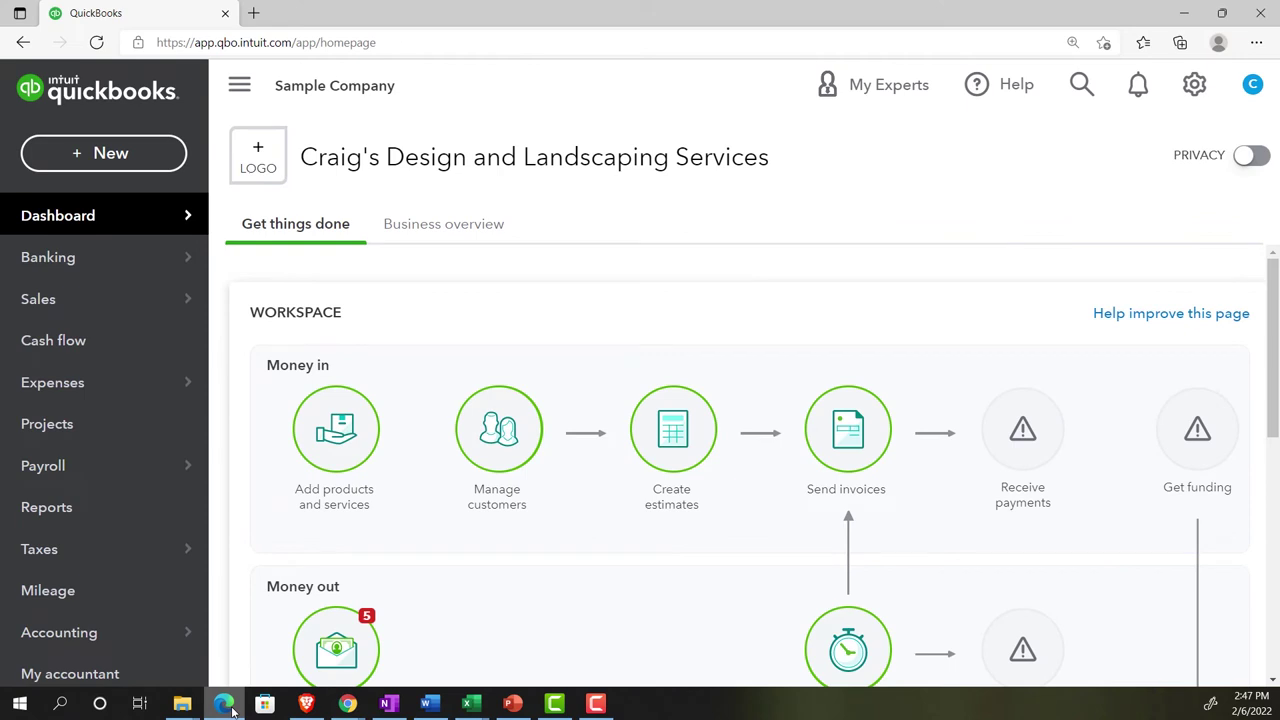
left_click(224, 704)
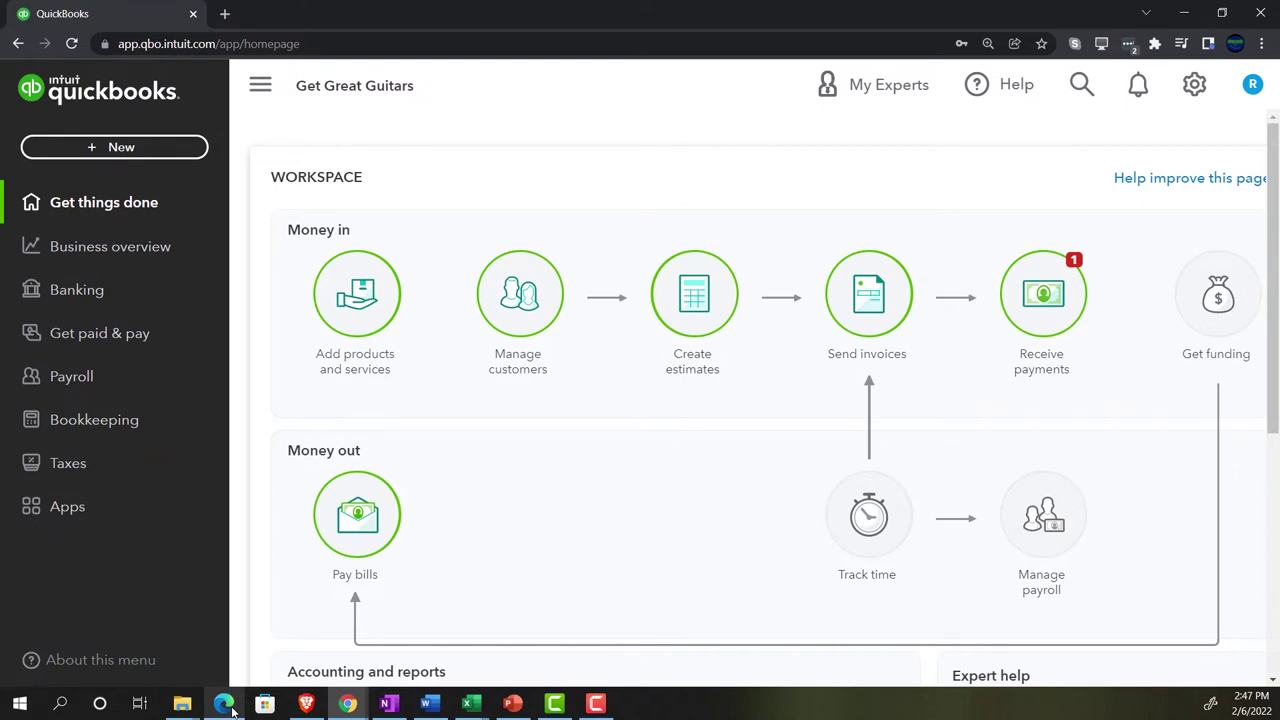
- Duplicate the Get Great Guitars homepage tab twice so the company is open in three tabs
right_click(145, 18)
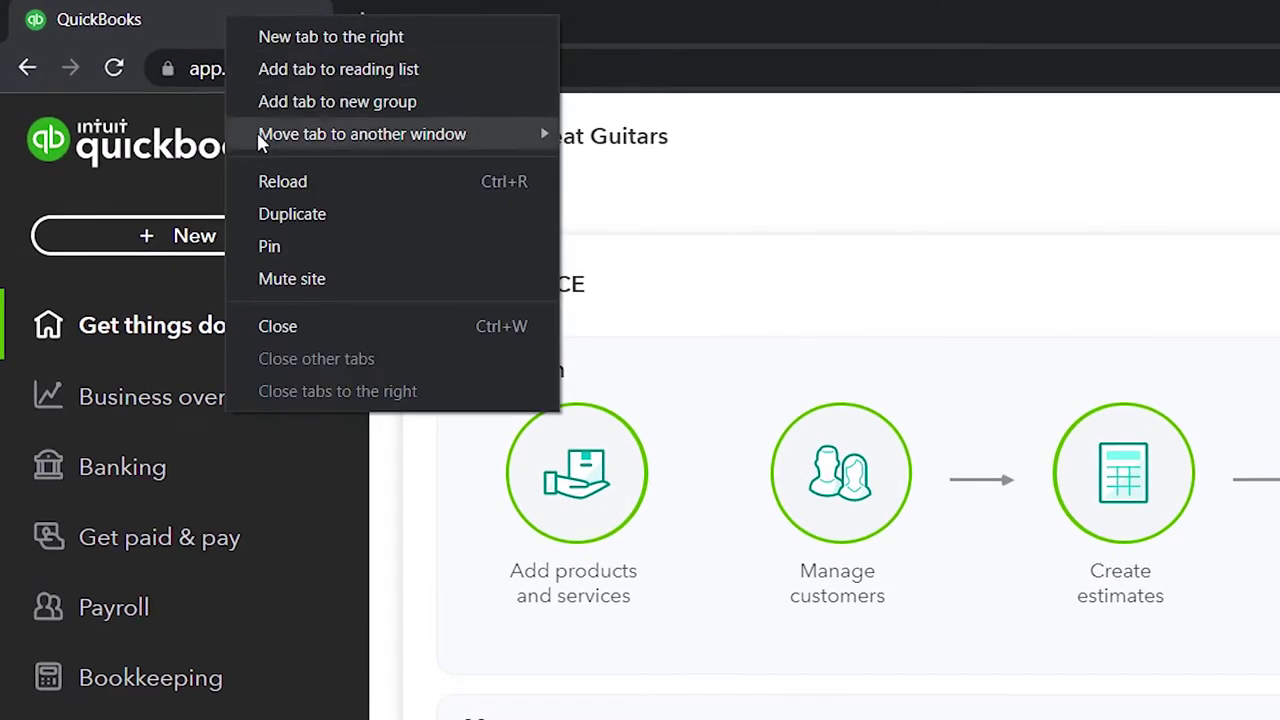
left_click(282, 210)
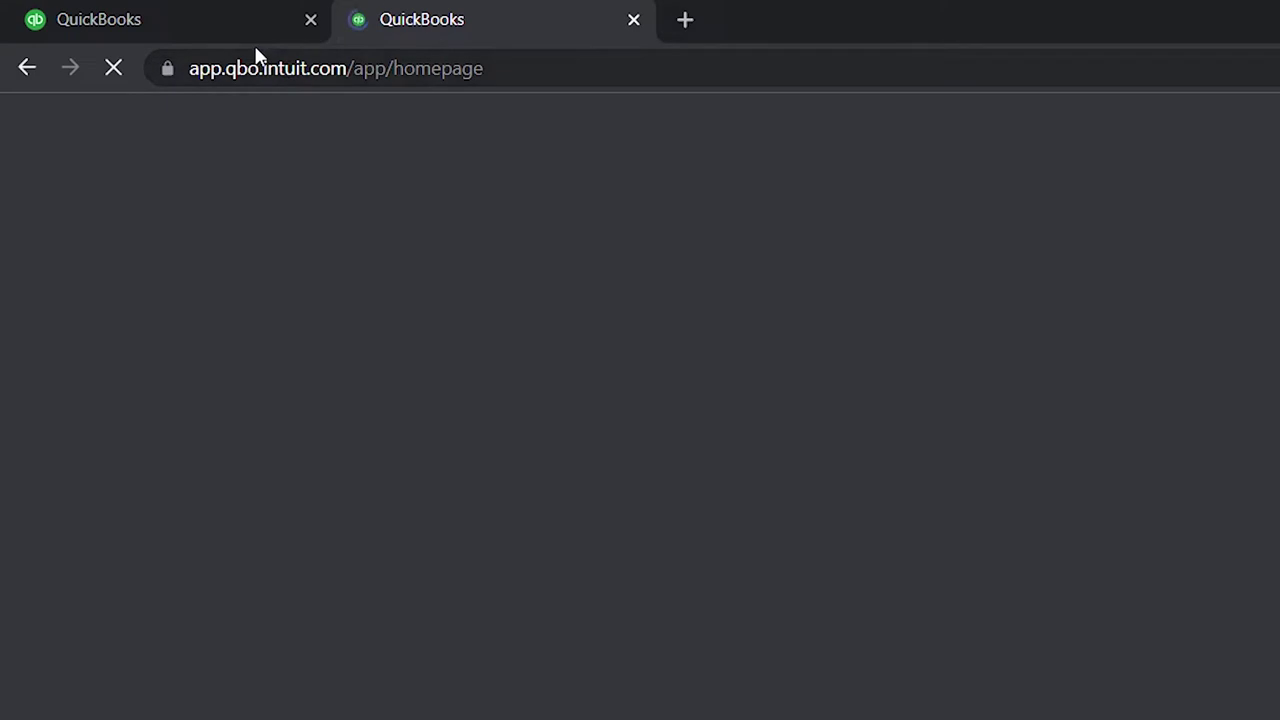
left_click(232, 30)
right_click(232, 30)
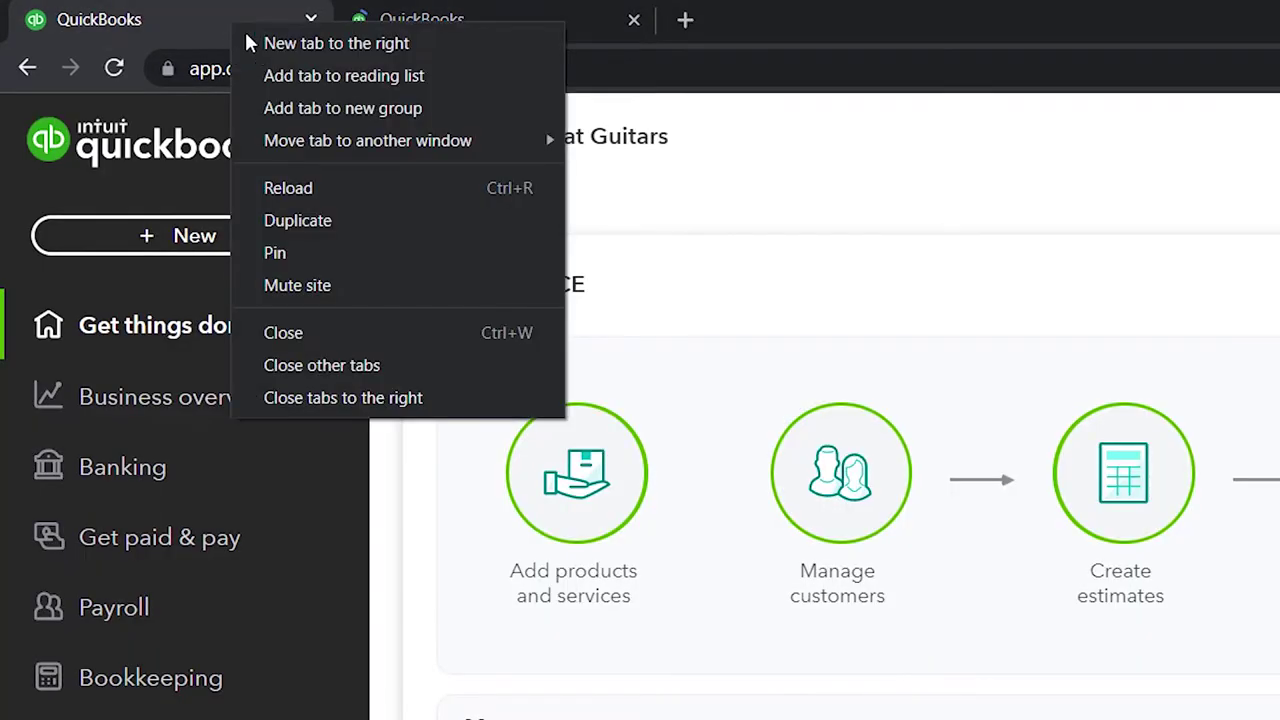
left_click(300, 222)
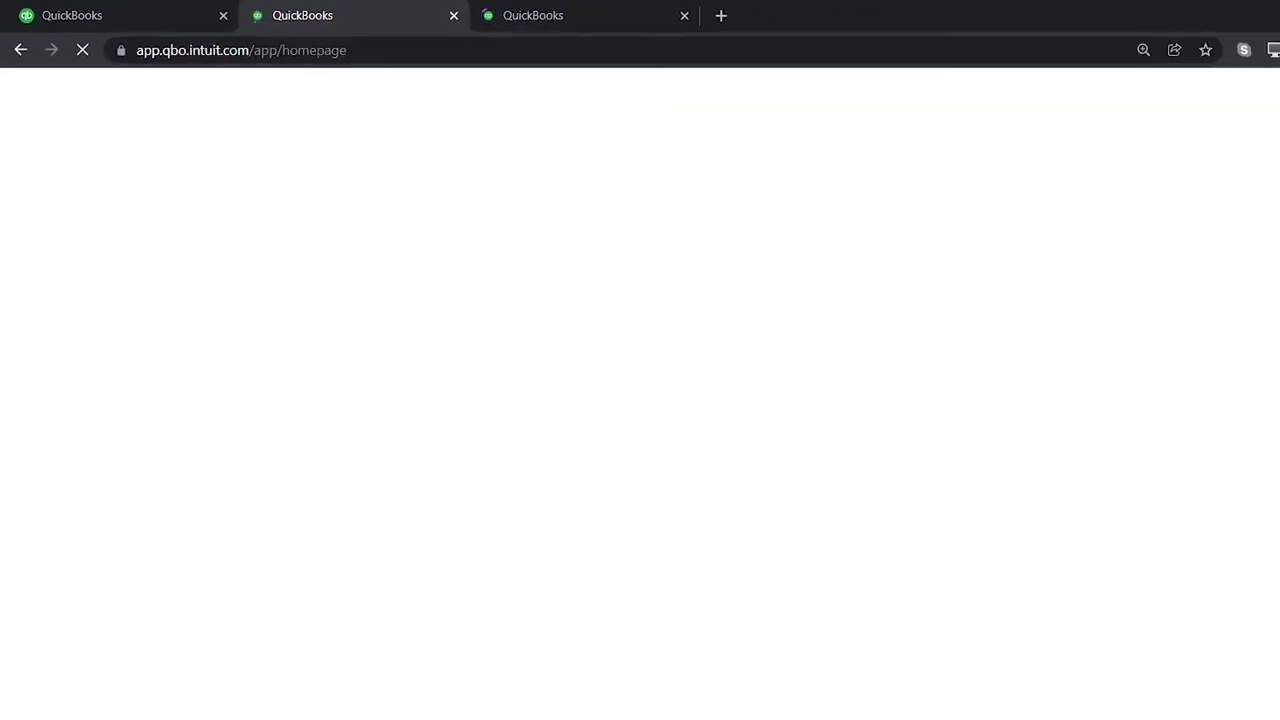
- Open the Balance Sheet from the favorite reports in the second tab, with the navigation pane collapsed
left_click(224, 704)
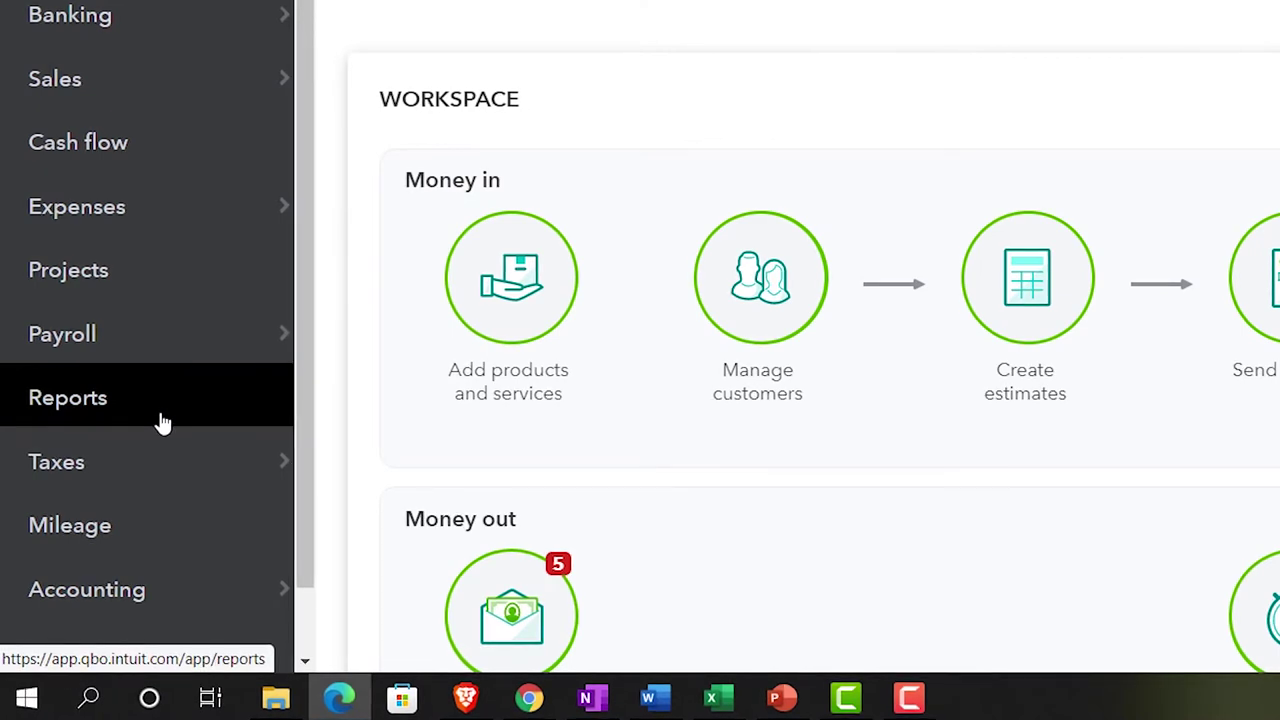
left_click(339, 700)
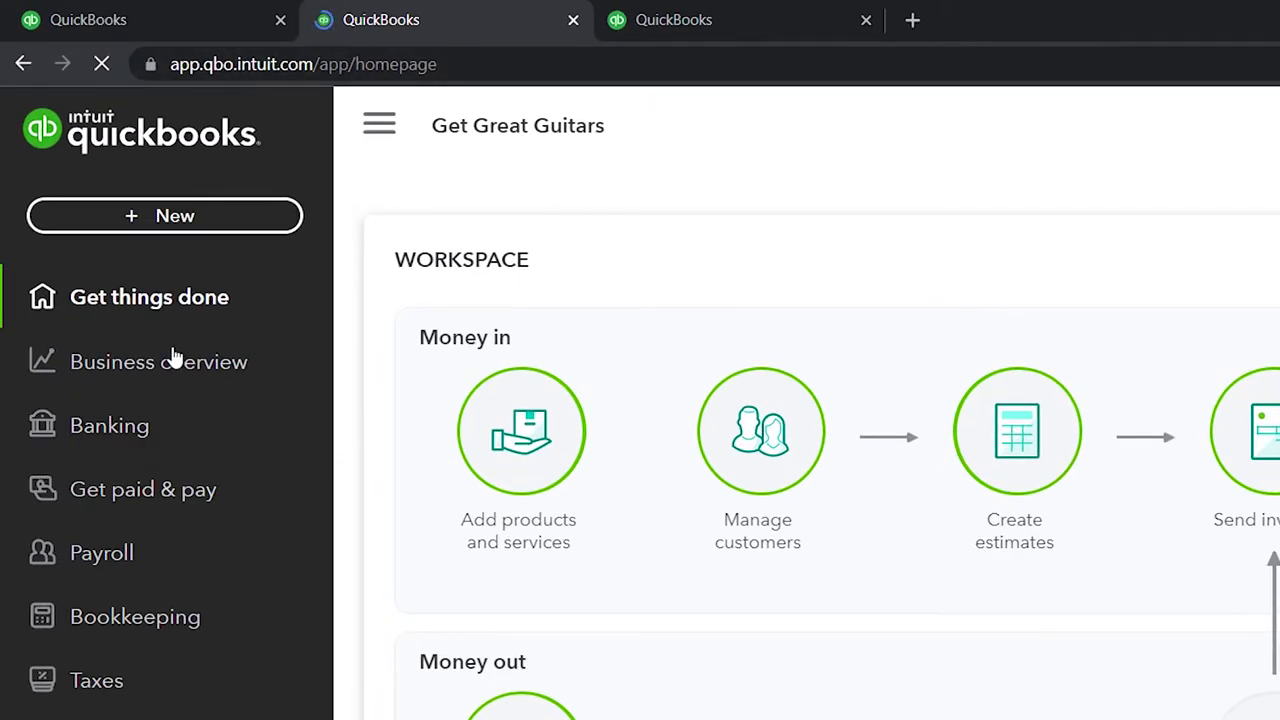
left_click(165, 370)
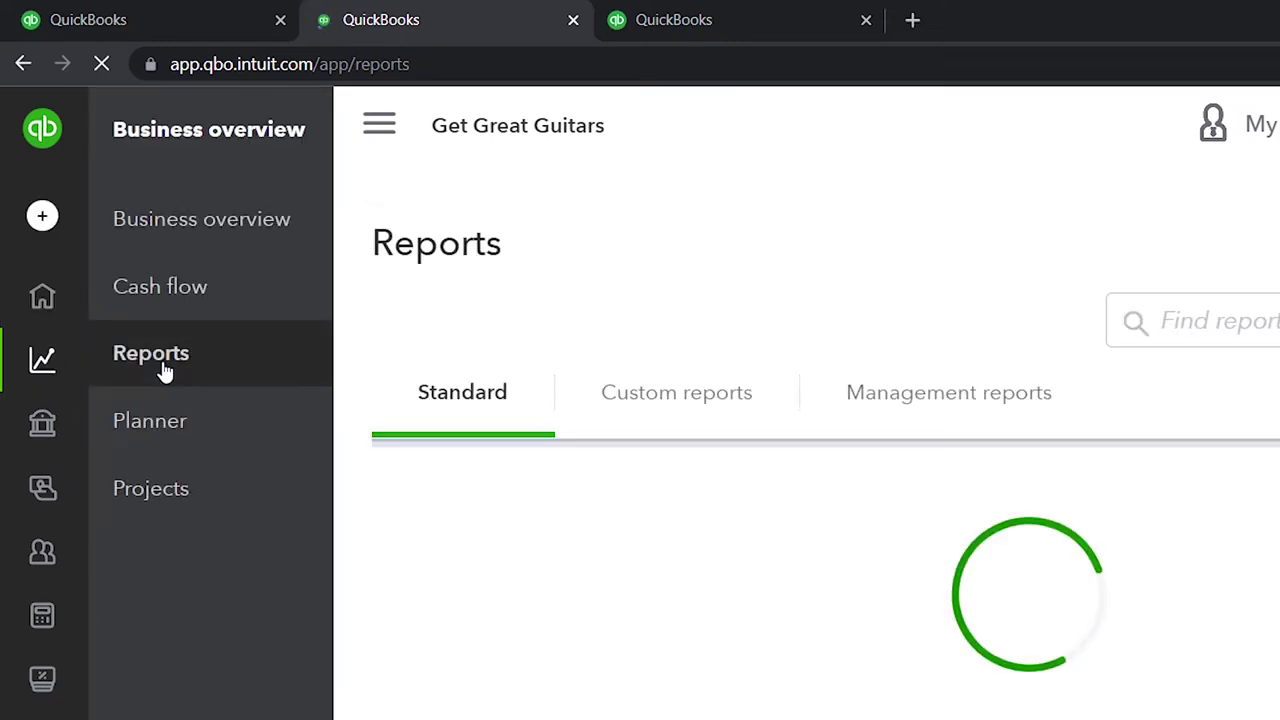
left_click(163, 372)
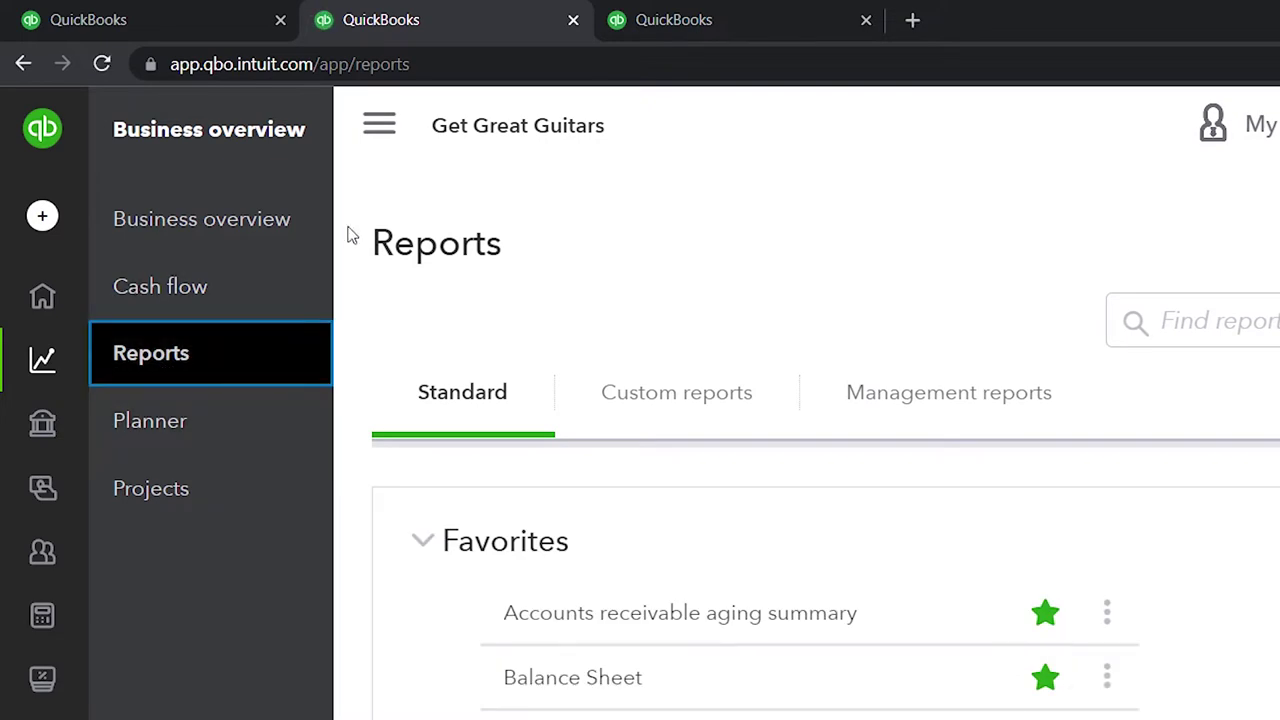
left_click(376, 140)
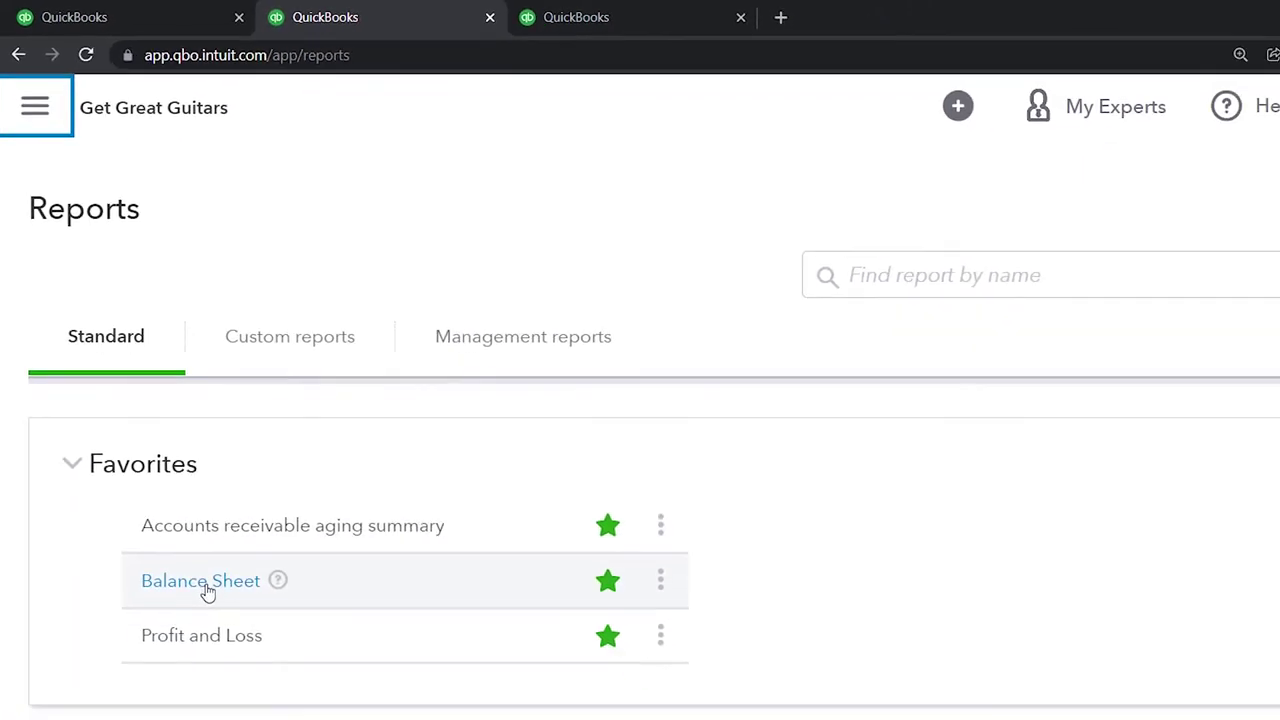
left_click(241, 690)
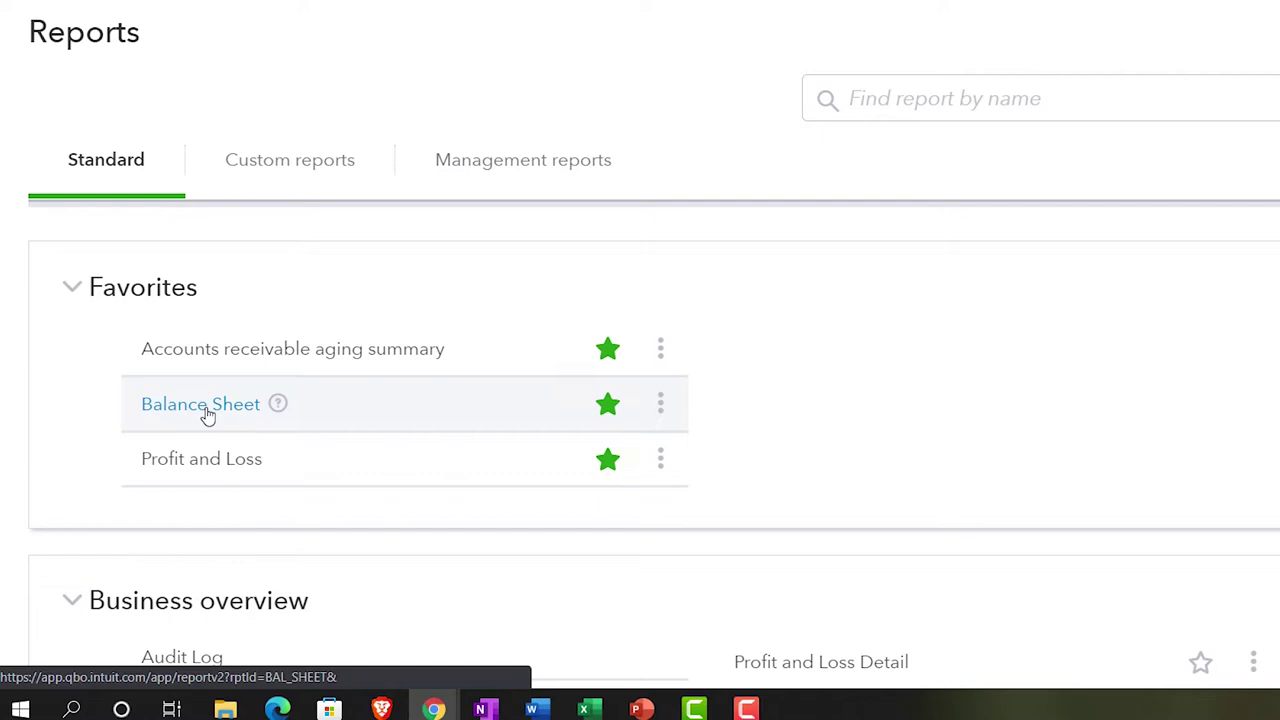
left_click(207, 414)
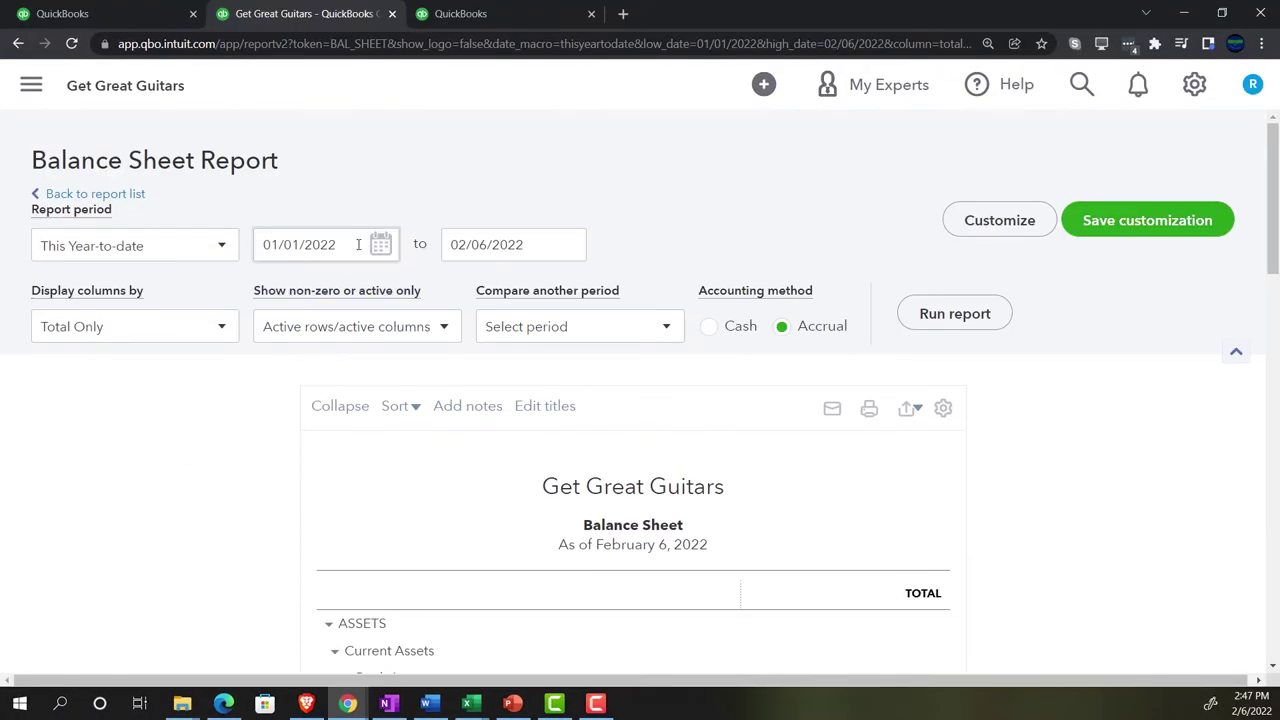
- Set the Balance Sheet report period to 01/01/2022 through 02/28/2022
left_click(358, 244)
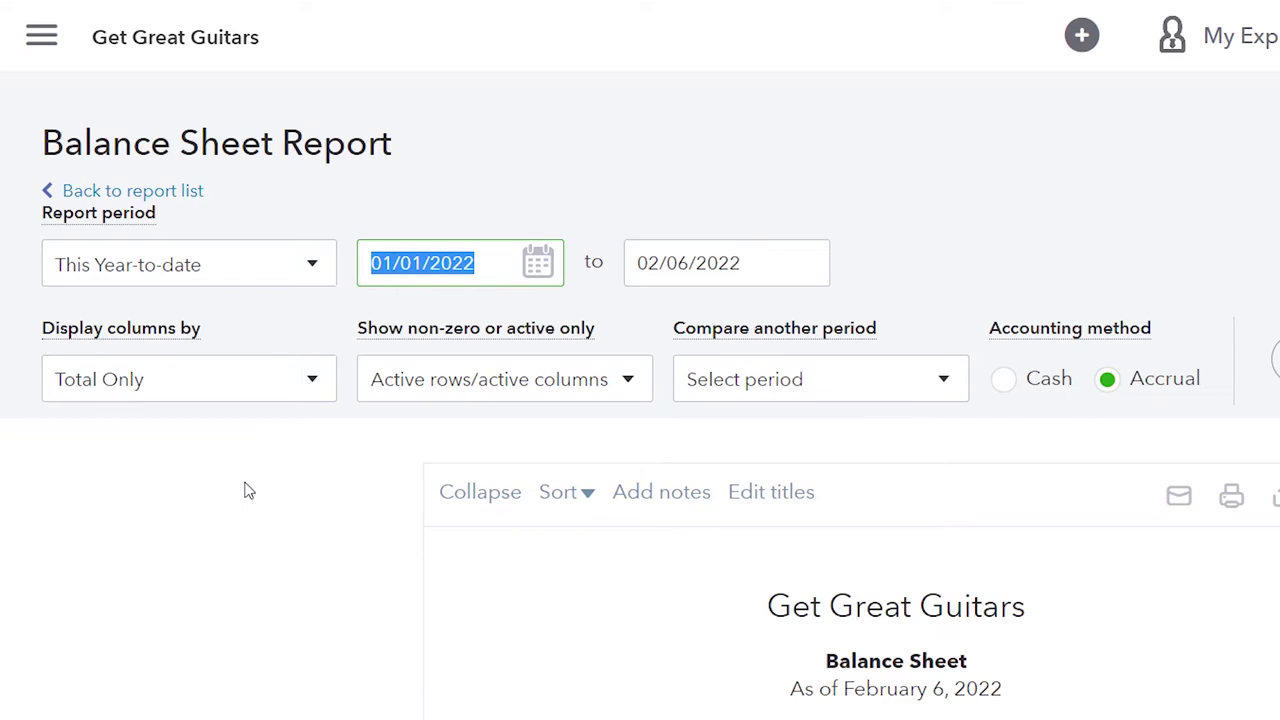
type("01")
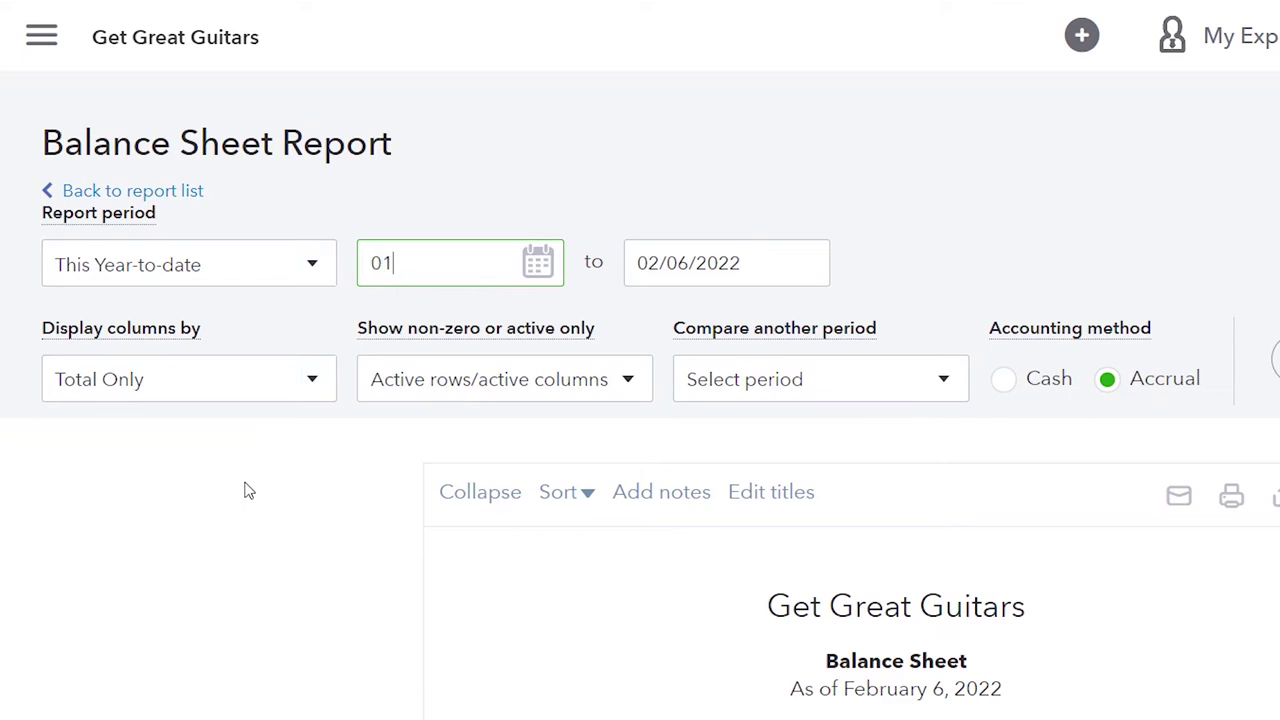
type("/01/202")
key("Tab")
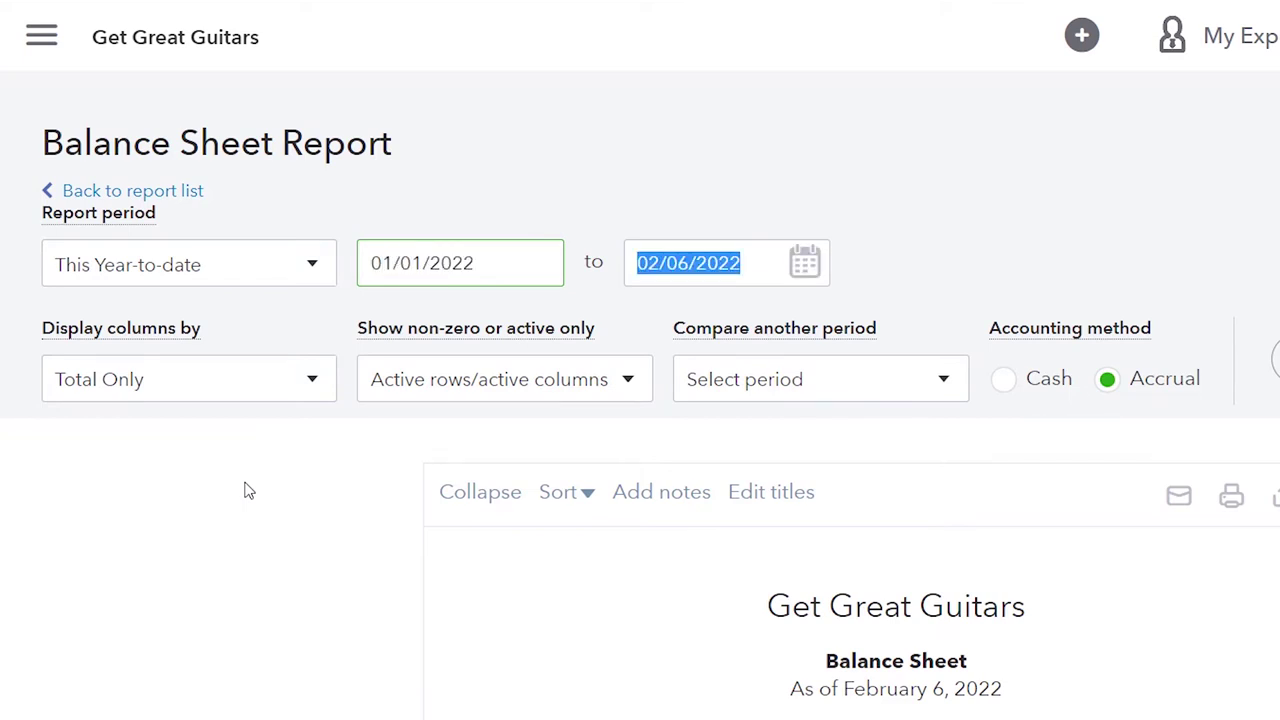
type("02/28/202")
key("Tab")
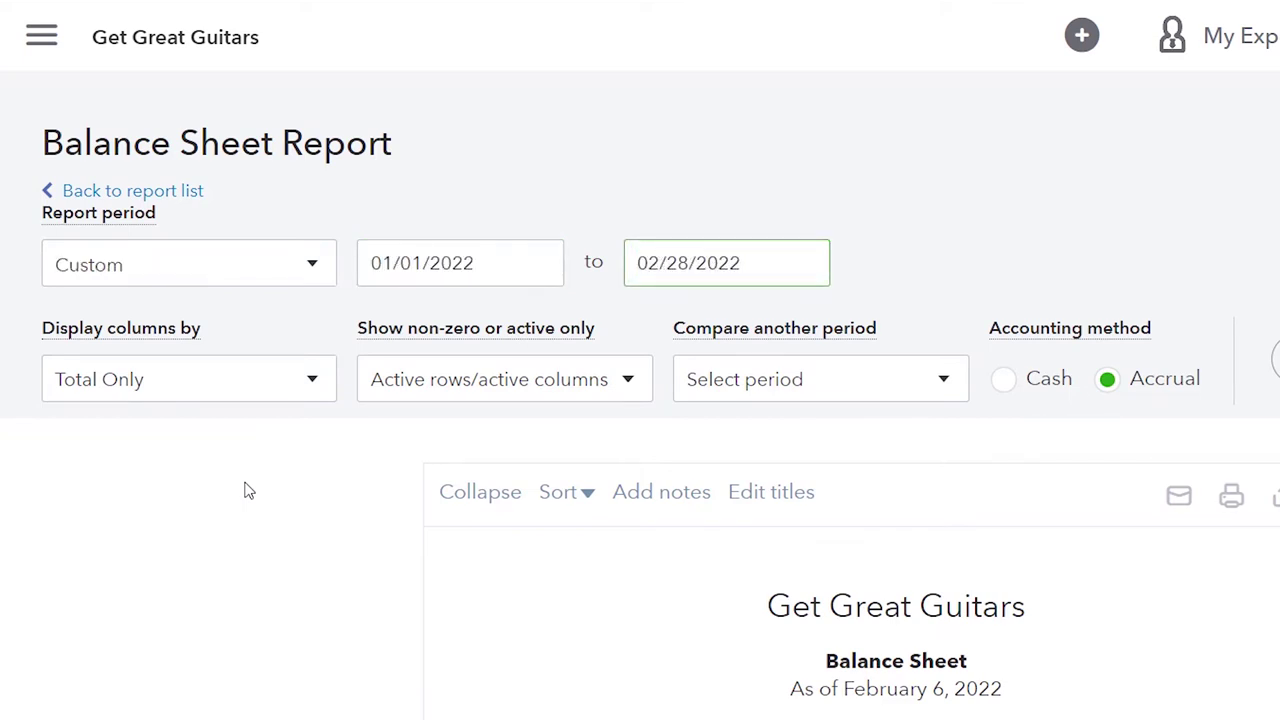
- Display the Balance Sheet columns by Months and run the report
left_click(316, 381)
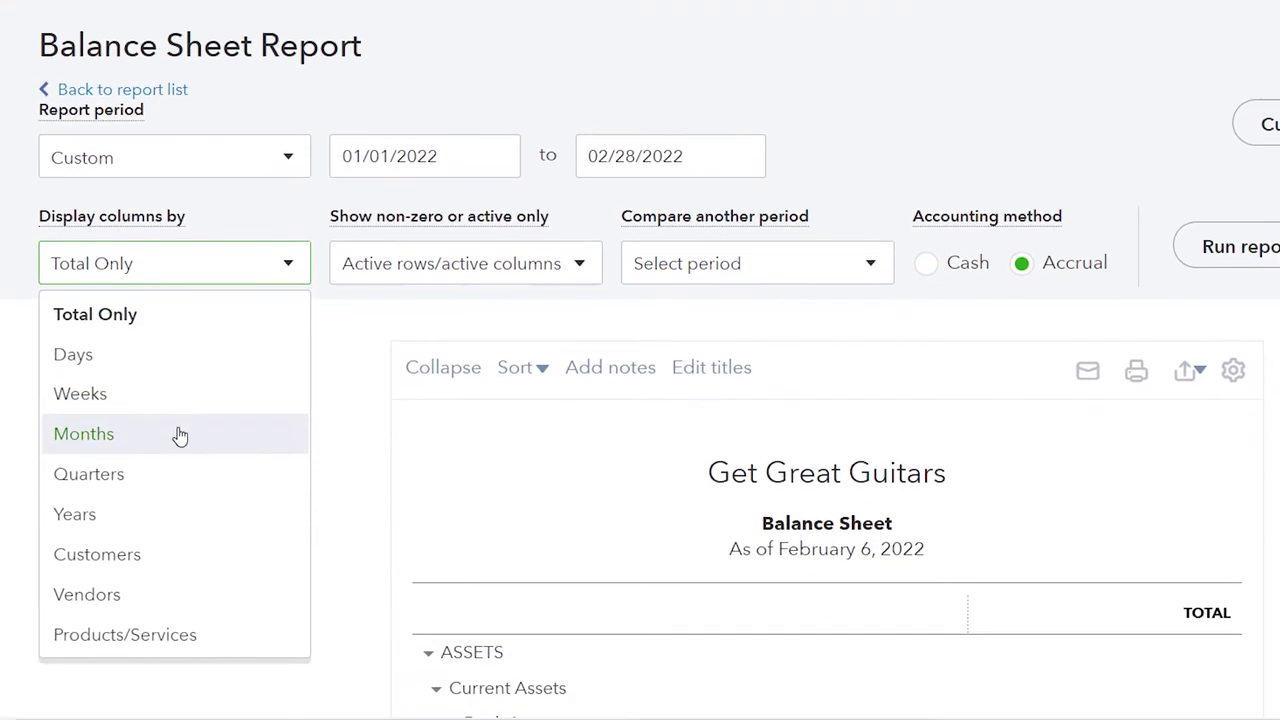
left_click(179, 555)
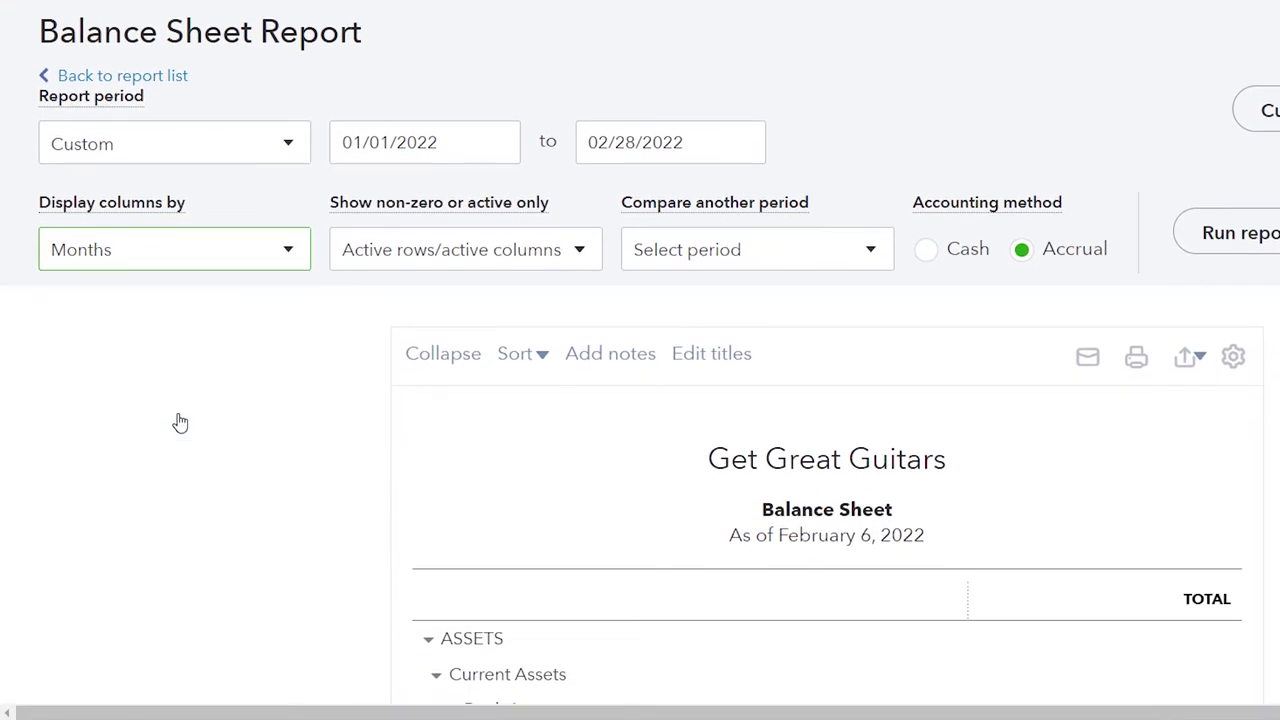
left_click(1188, 248)
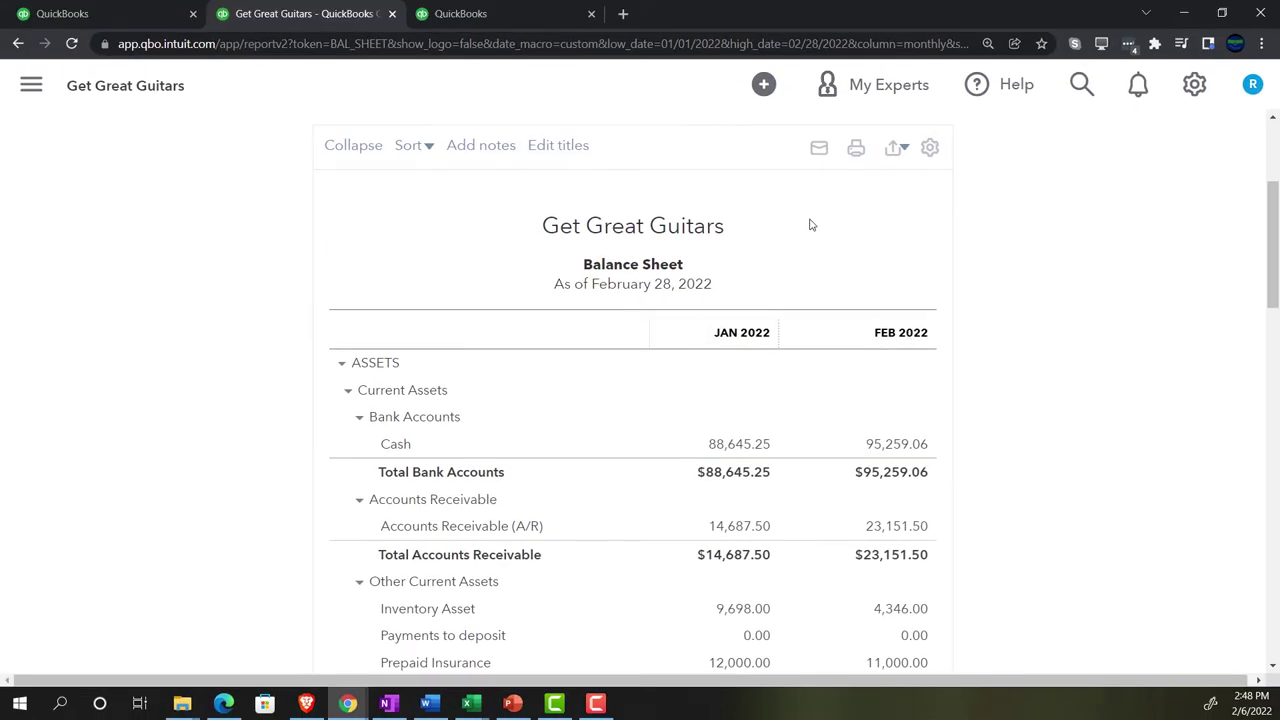
- Open the Profit and Loss report from the favorite reports in the third tab, with the navigation pane collapsed
left_click(494, 17)
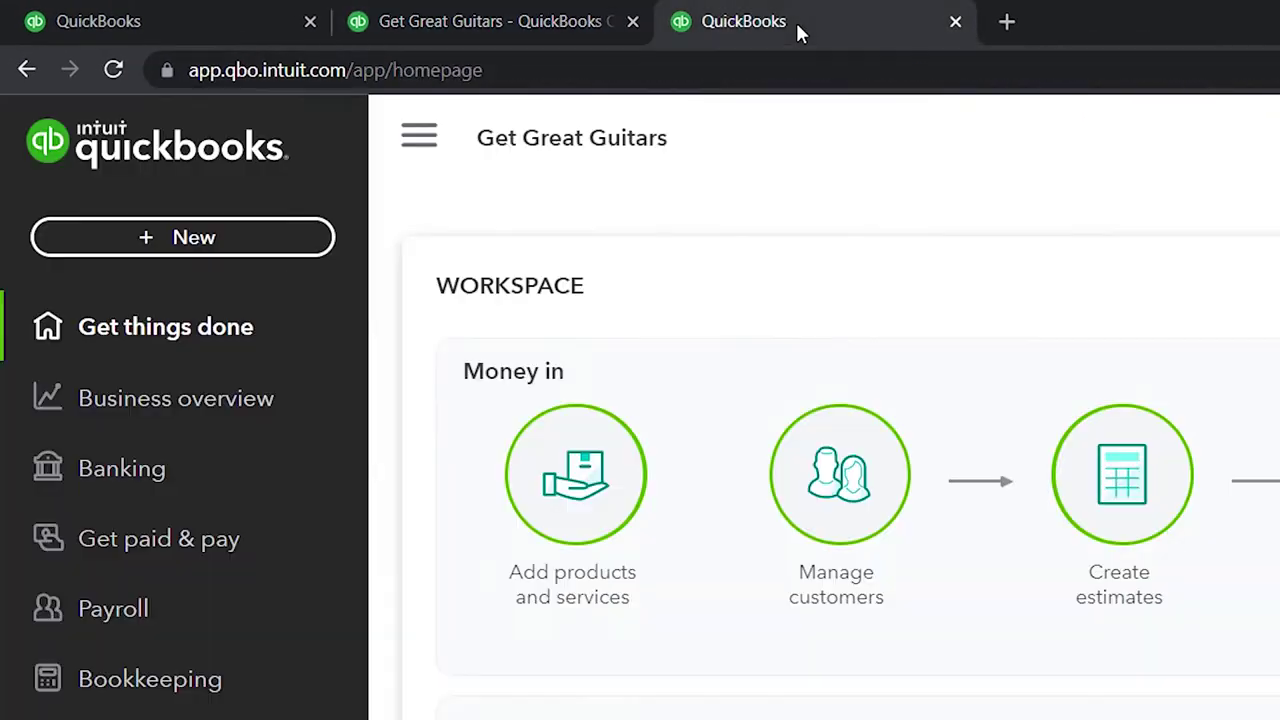
left_click(106, 420)
left_click(150, 400)
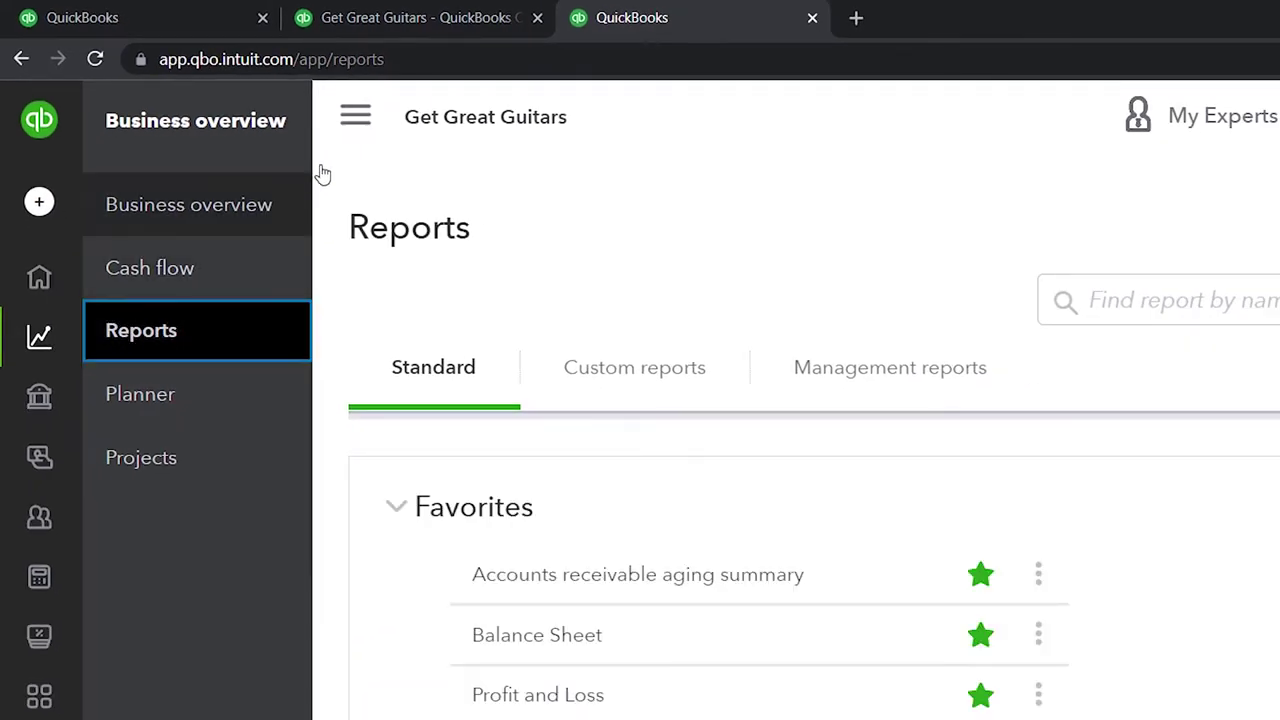
left_click(355, 116)
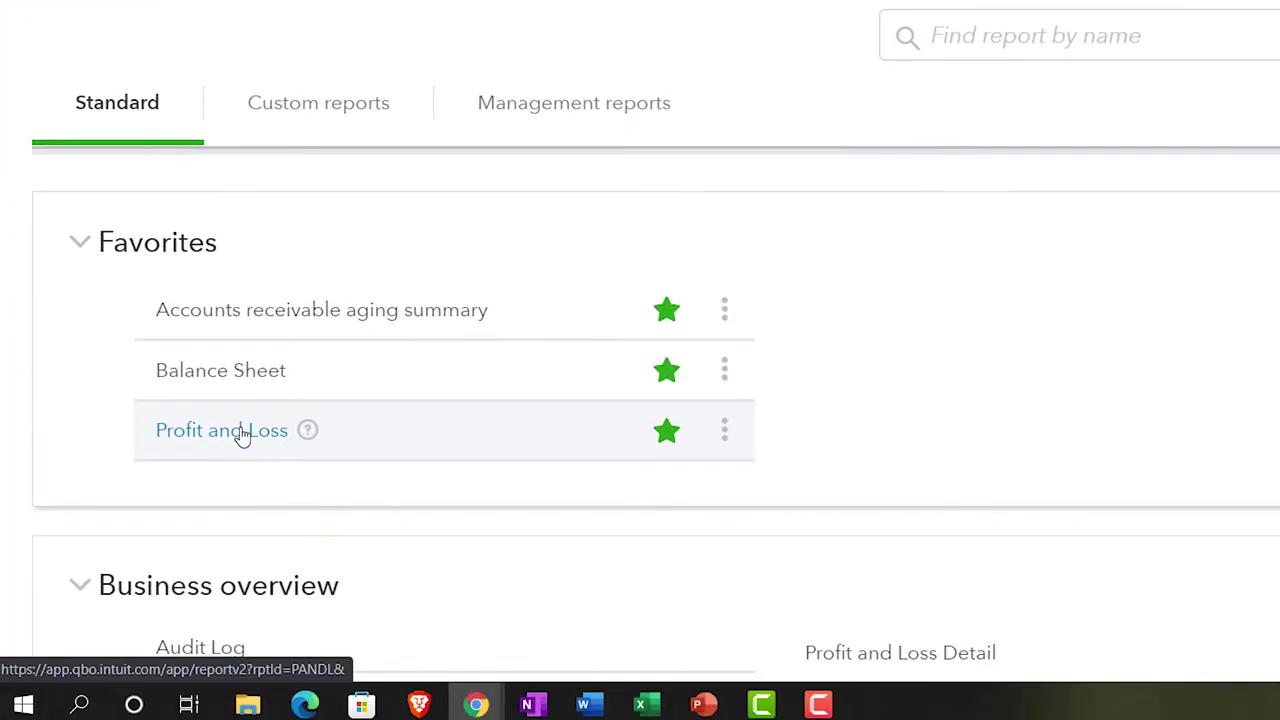
left_click(241, 432)
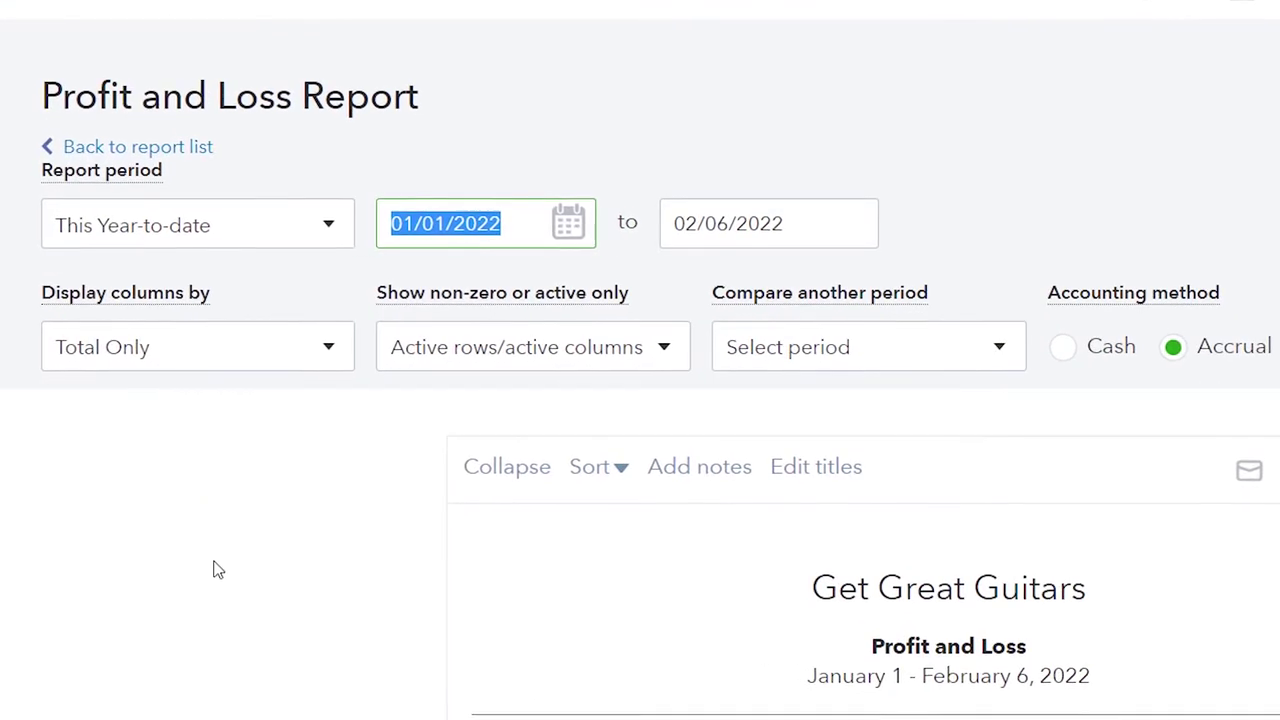
- Set the Profit and Loss report period to 01/01/2022 through 02/28/2022
type("01012022")
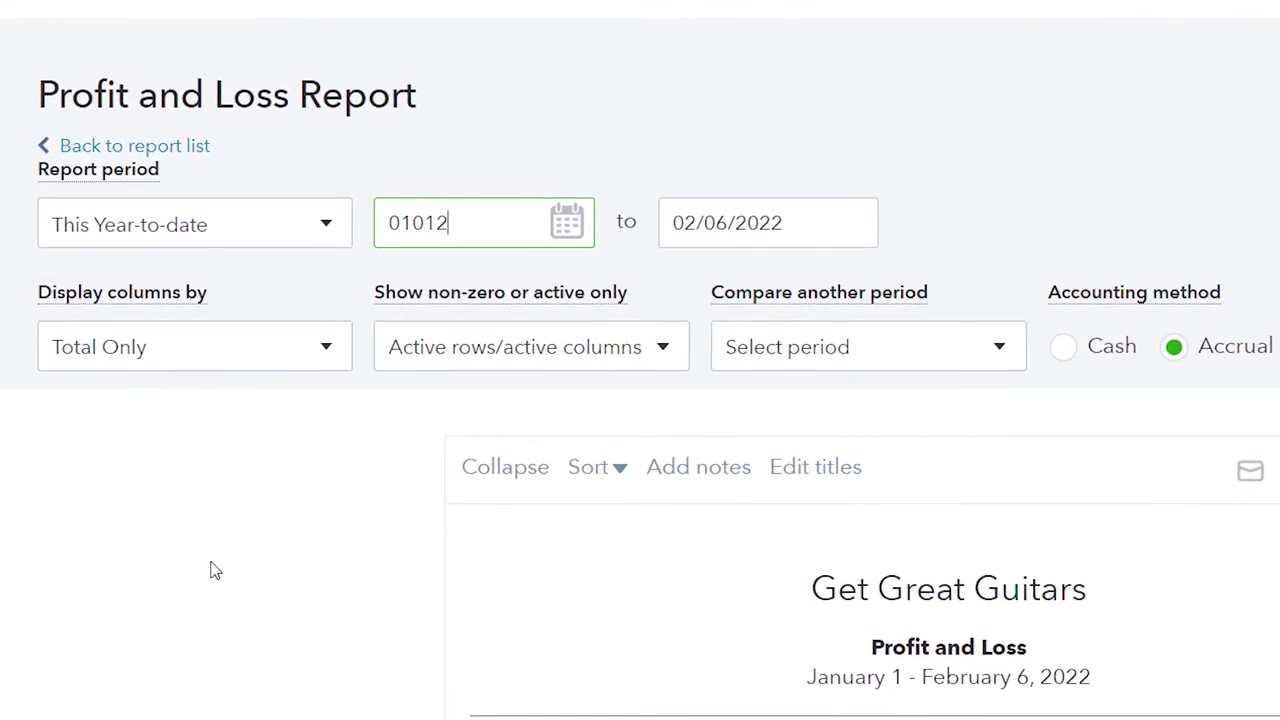
key("Tab")
type("02/28/2022")
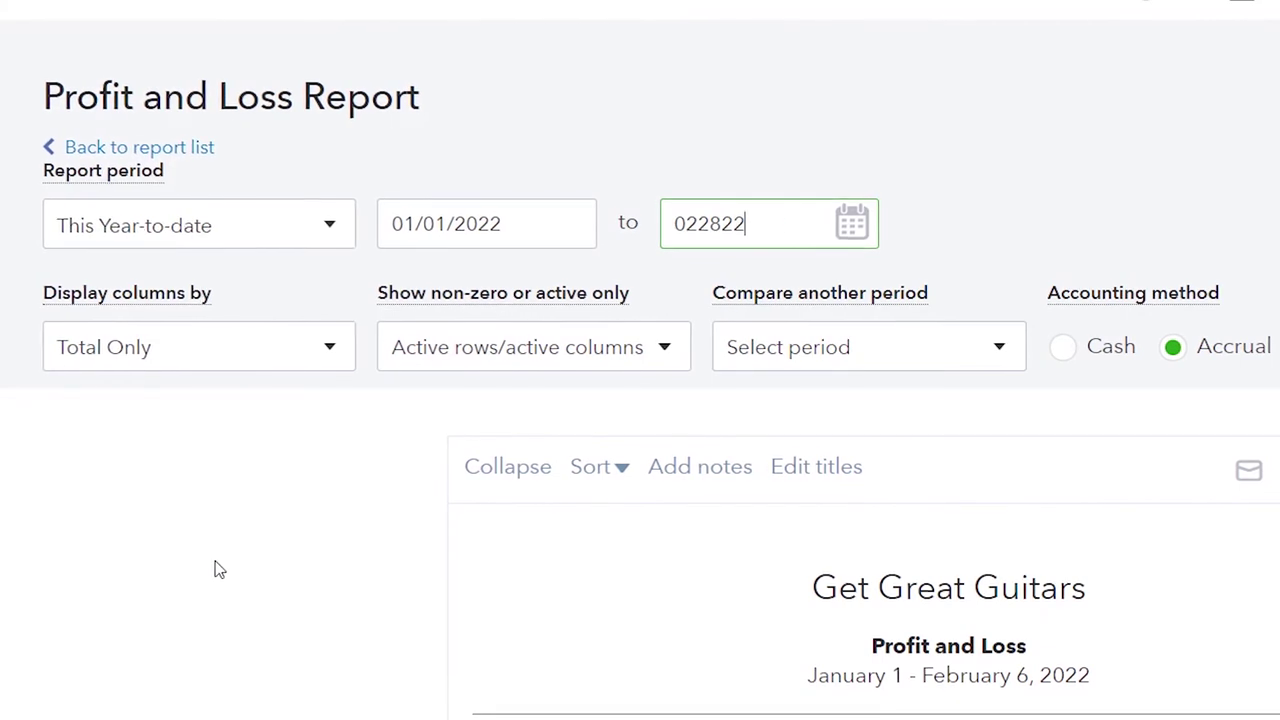
key("Tab")
- Display the Profit and Loss columns by Months and run the report
left_click(303, 355)
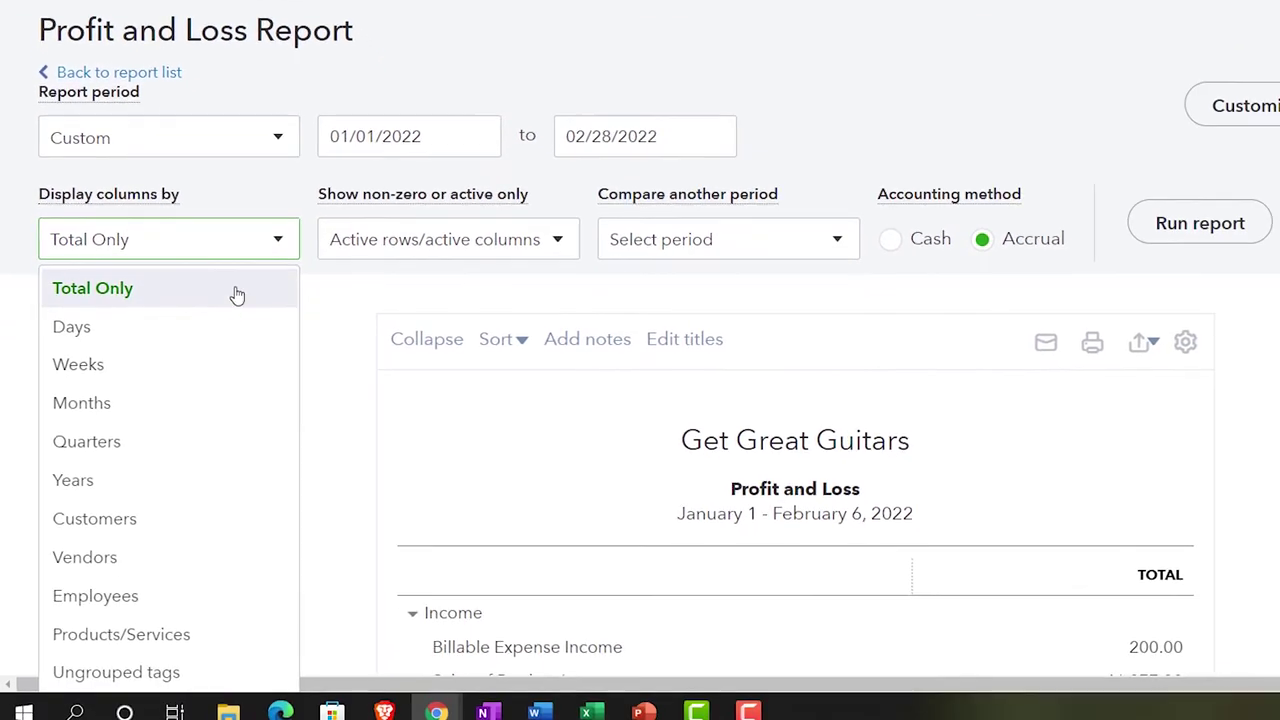
left_click(190, 403)
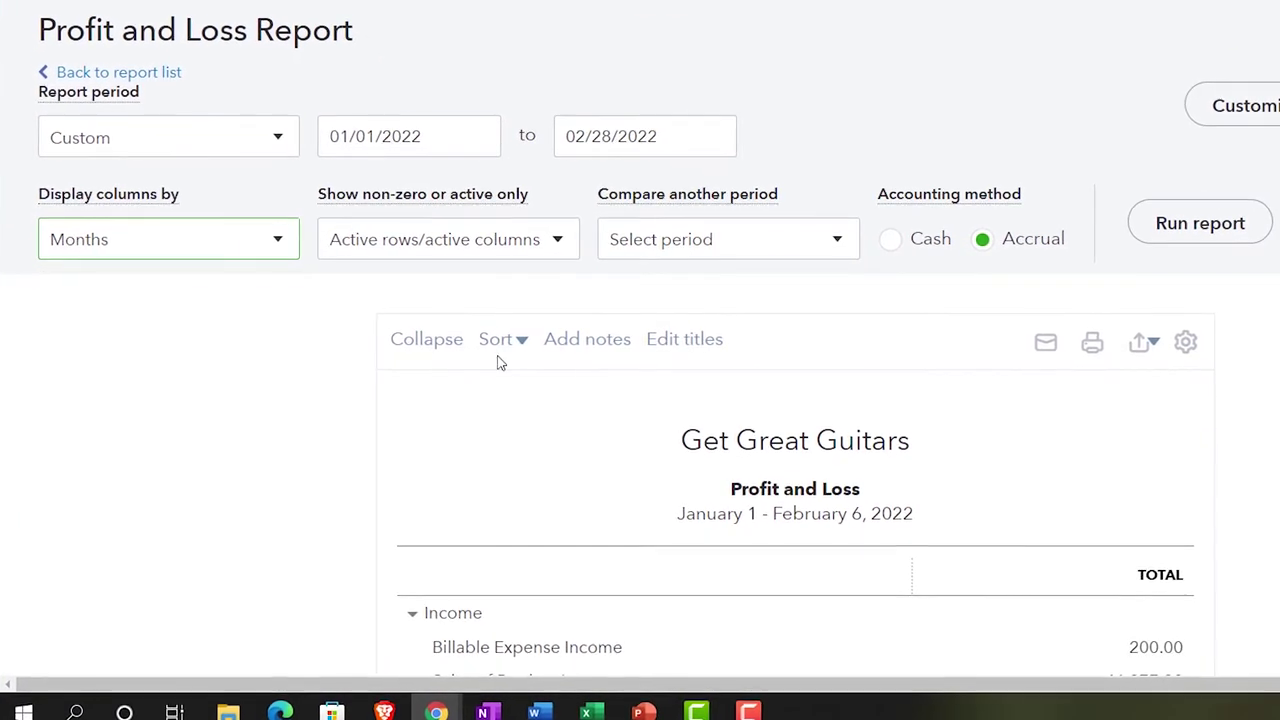
left_click(780, 316)
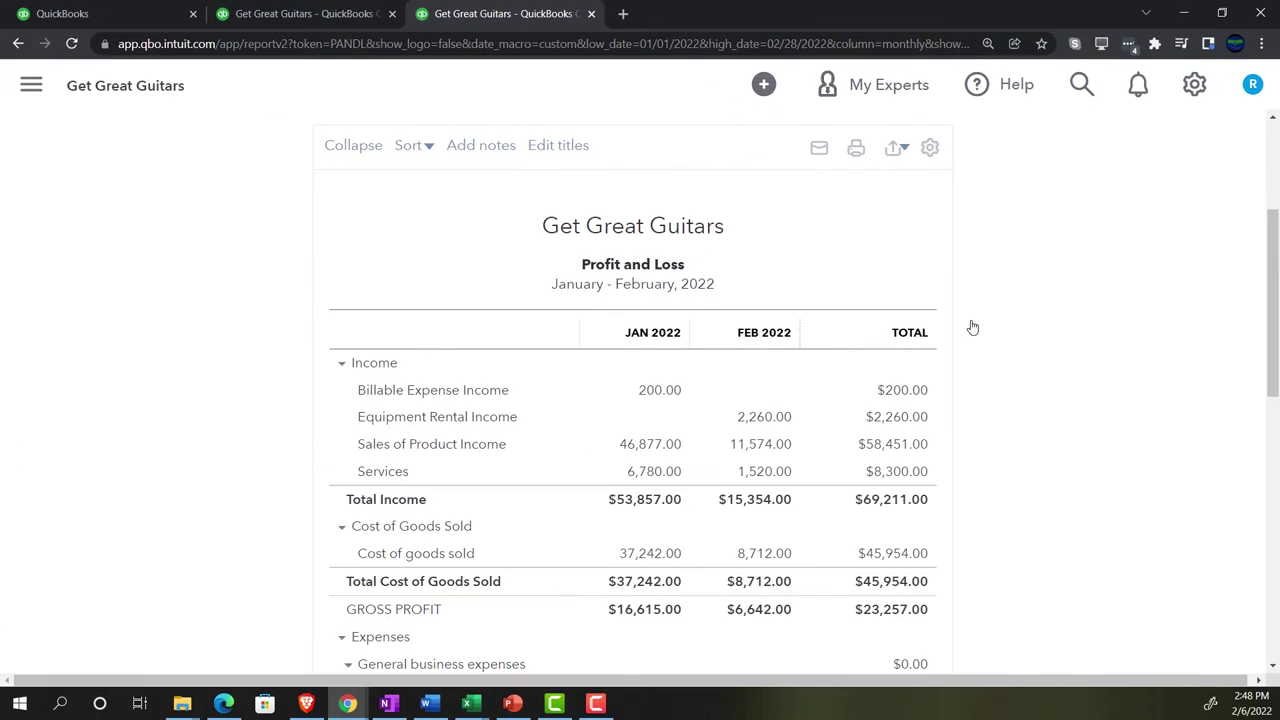
- Return to the homepage in the first tab and look over the company settings, lists and tools
key("ctrl+plus")
key("ctrl+plus")
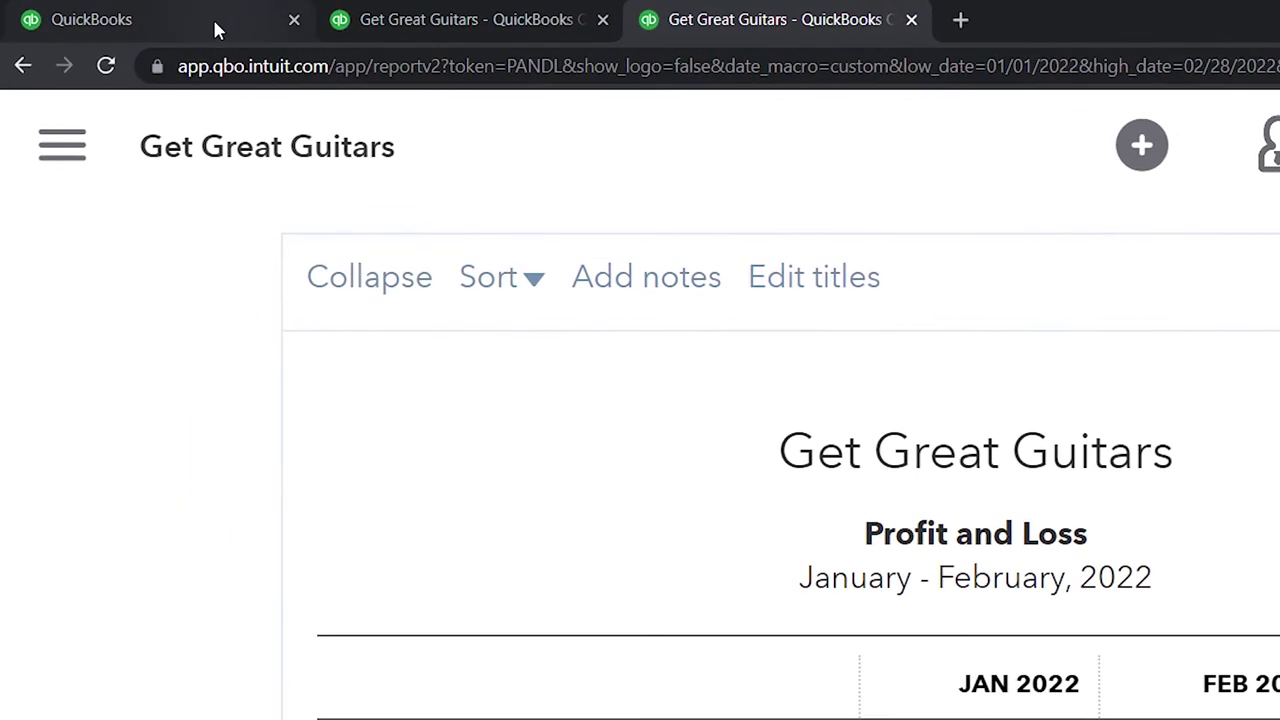
left_click(214, 28)
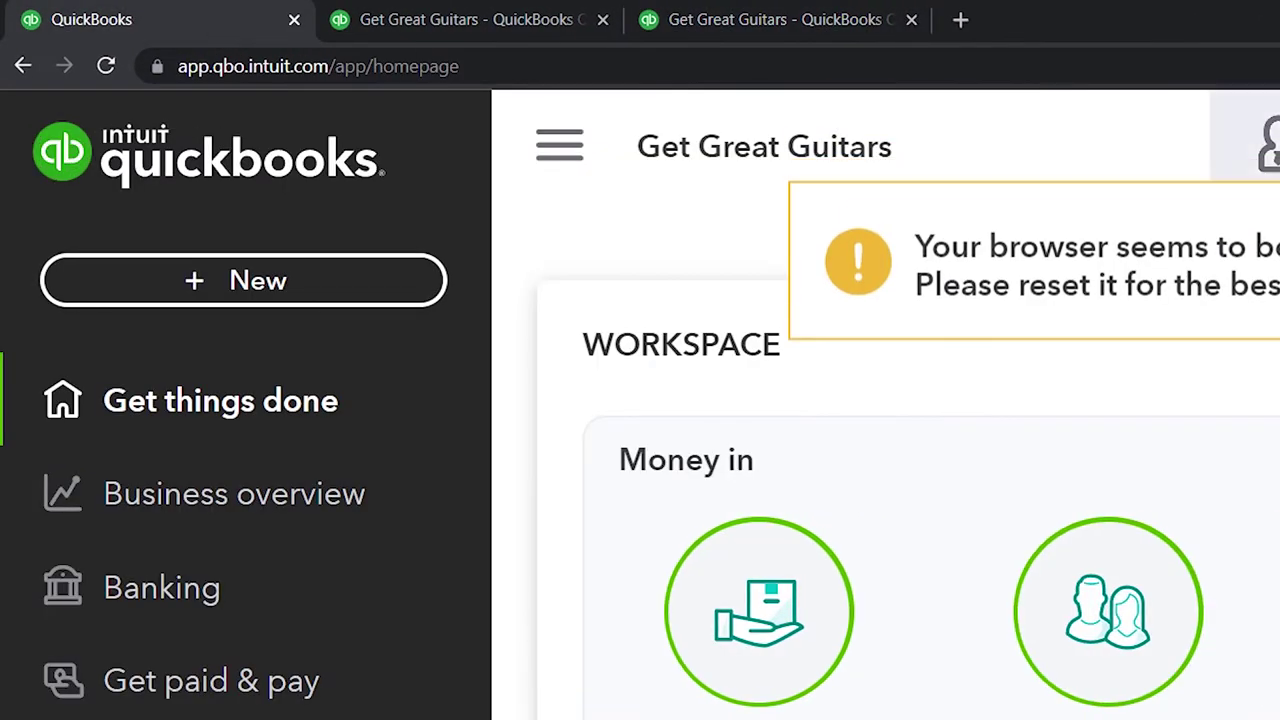
left_click(1085, 140)
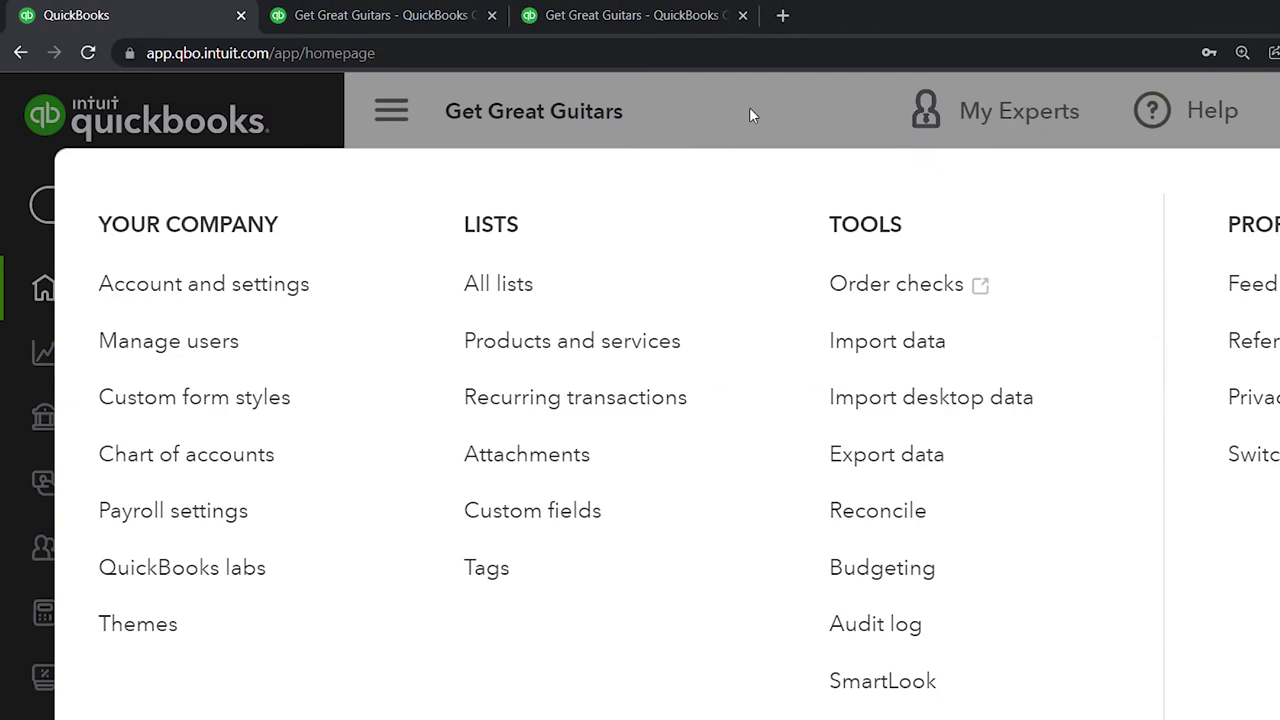
left_click(749, 107)
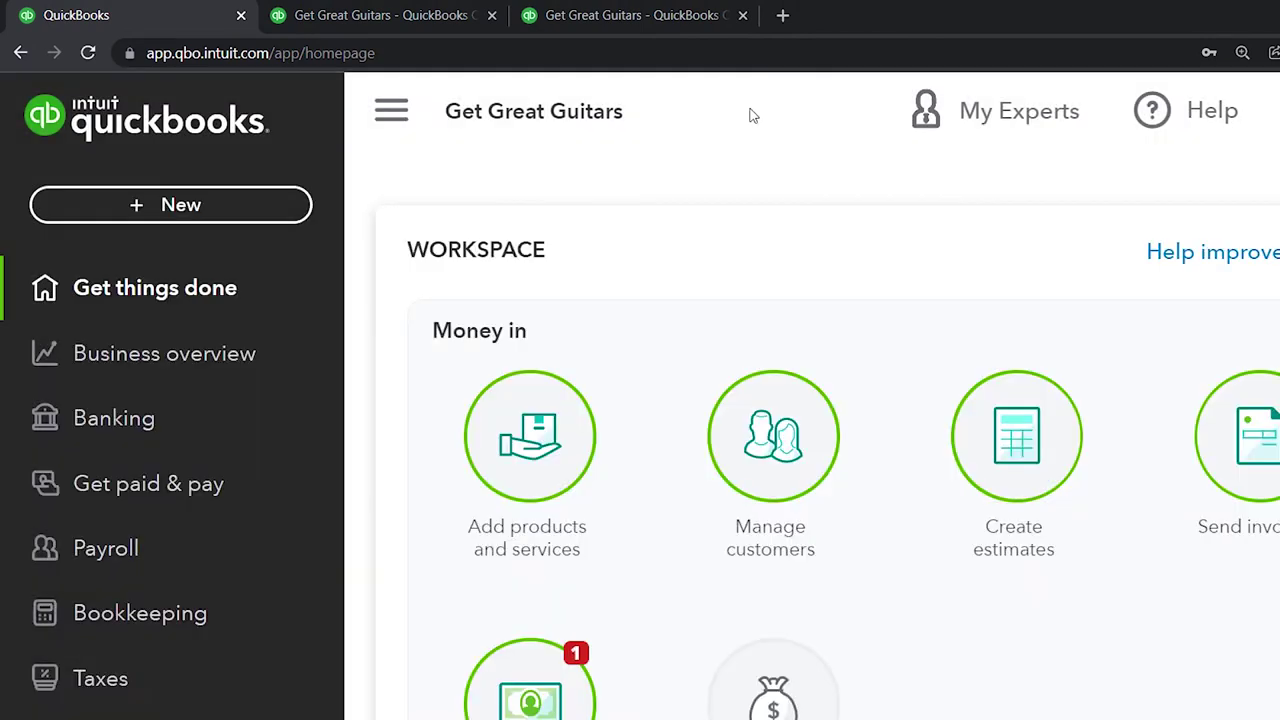
- Look over the new transaction forms for customers, vendors and employees, and the company settings and lists
left_click(209, 205)
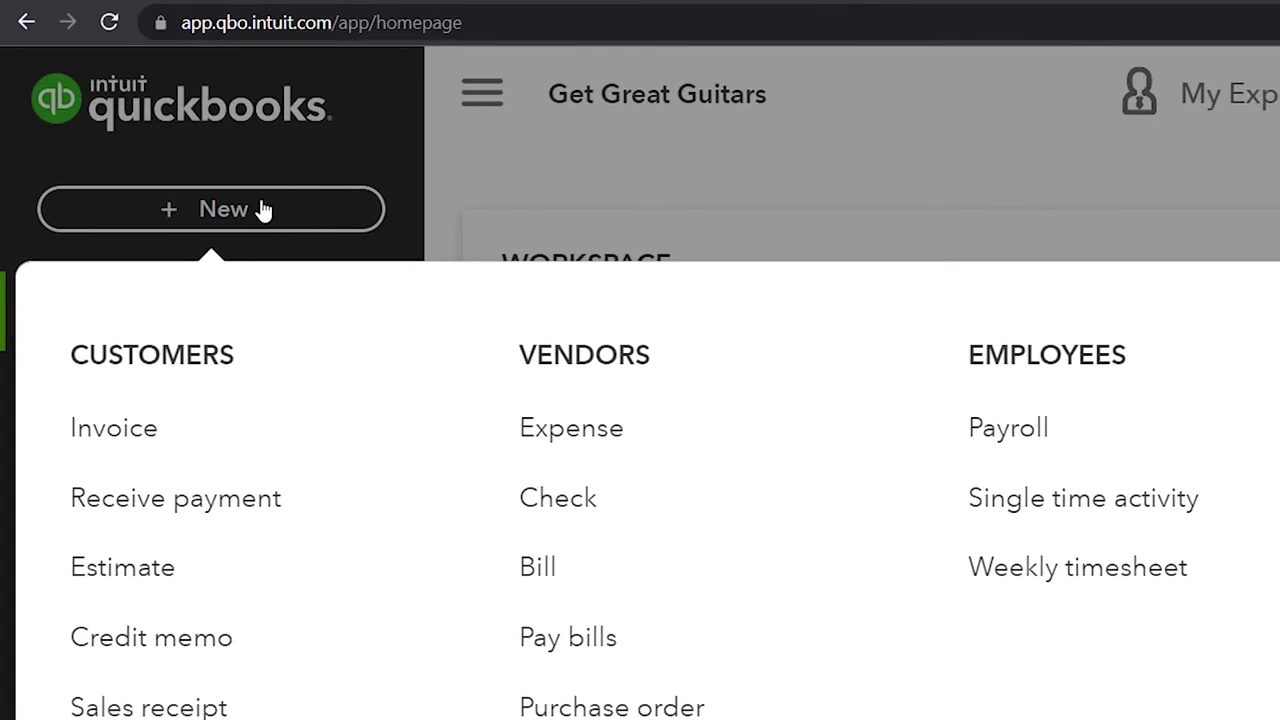
left_click(441, 172)
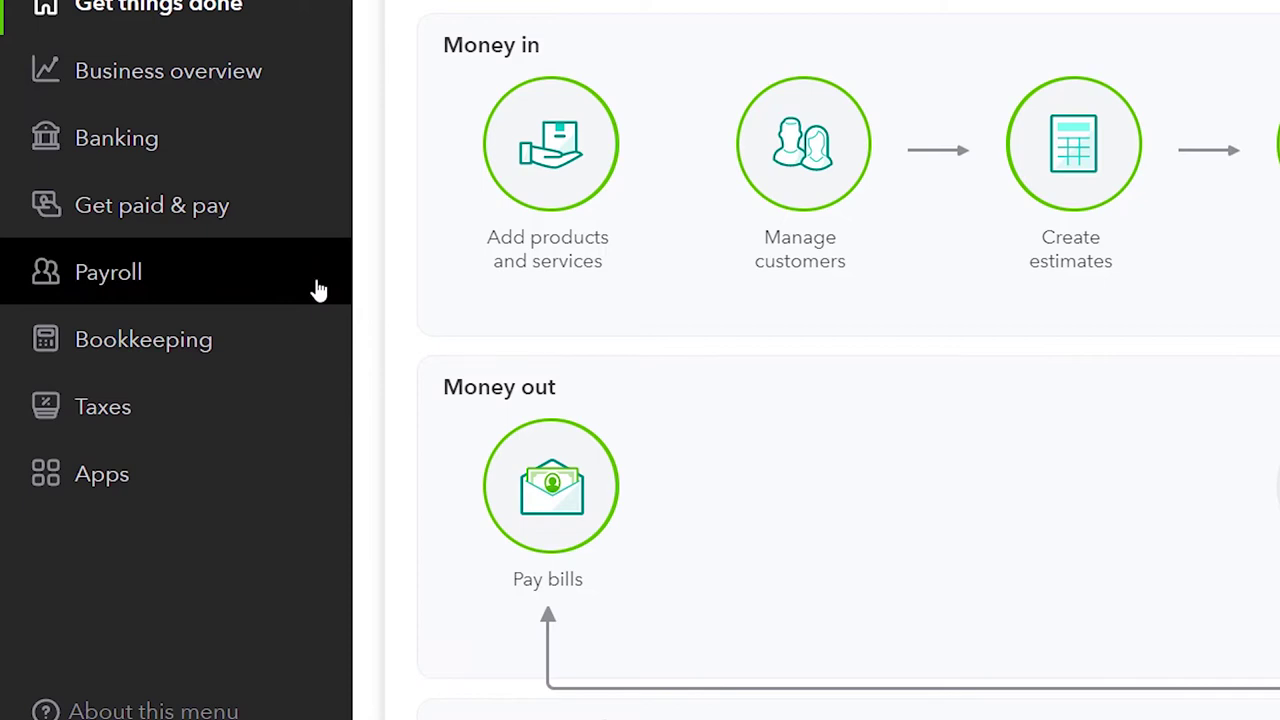
left_click(249, 224)
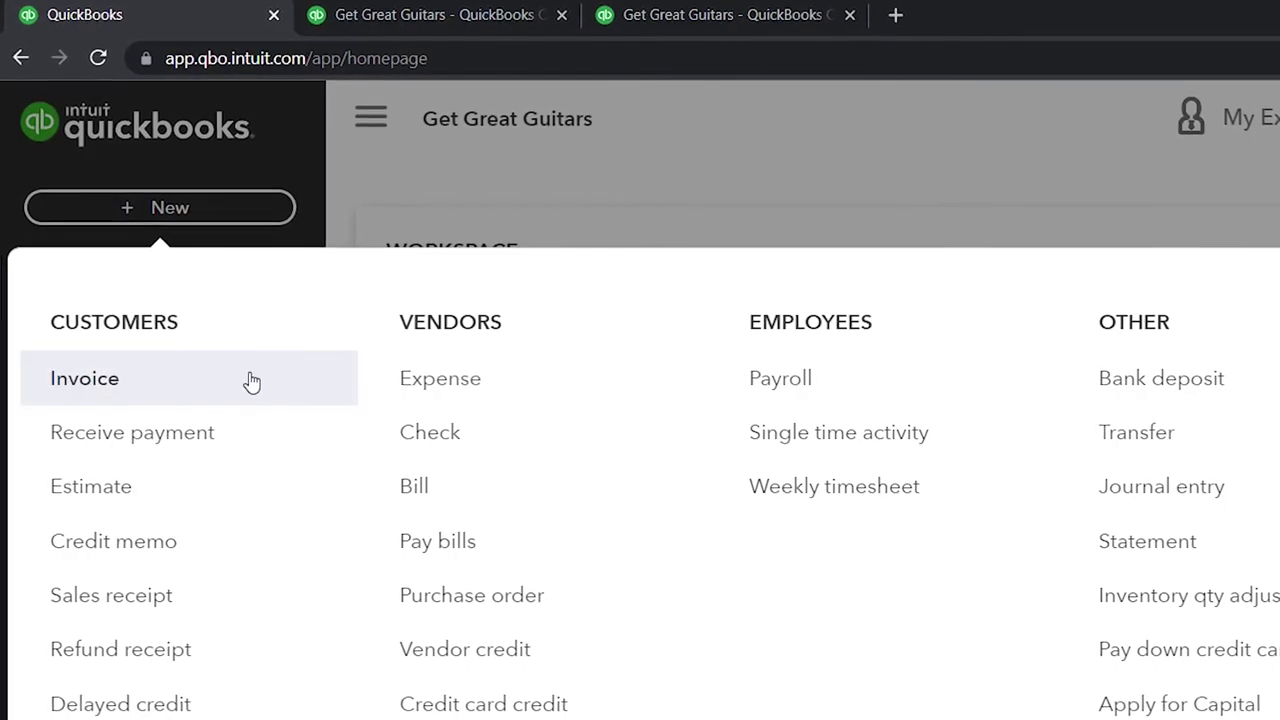
left_click(237, 215)
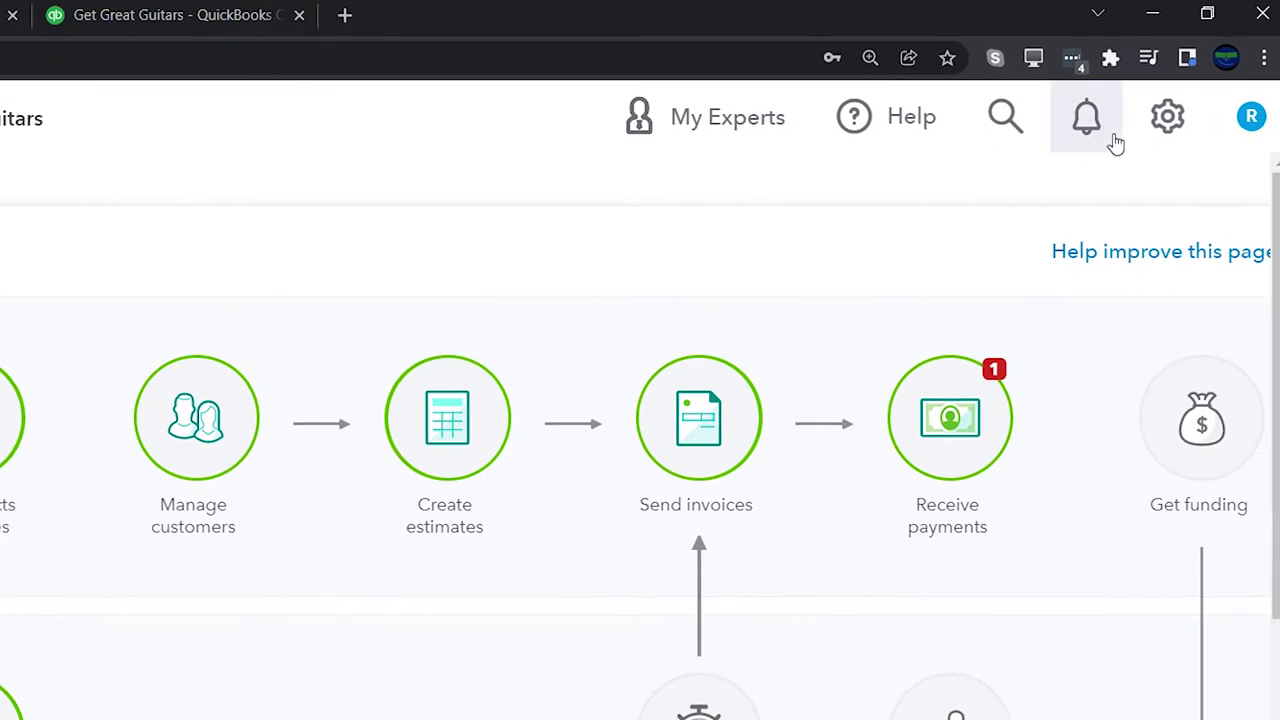
left_click(1157, 122)
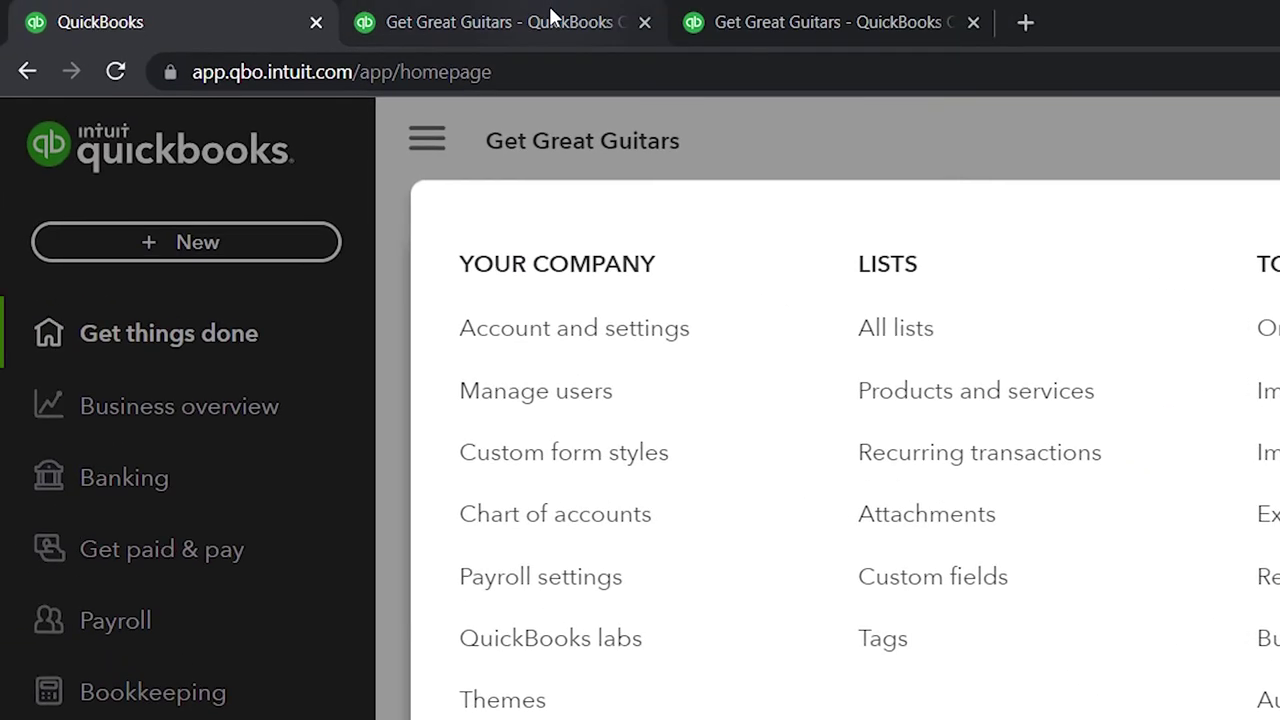
- Check the Balance Sheet in the second tab and bring up the Profit and Loss report in the third tab, enlarged for reading
left_click(549, 18)
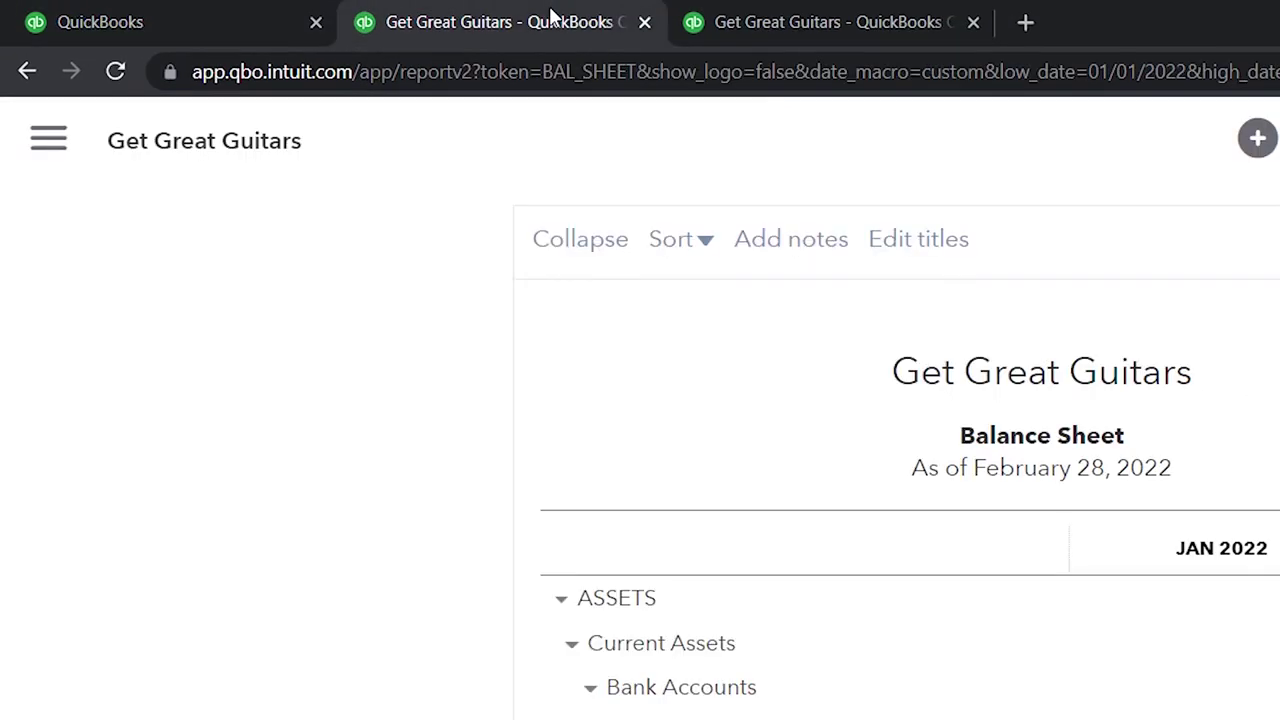
left_click(784, 20)
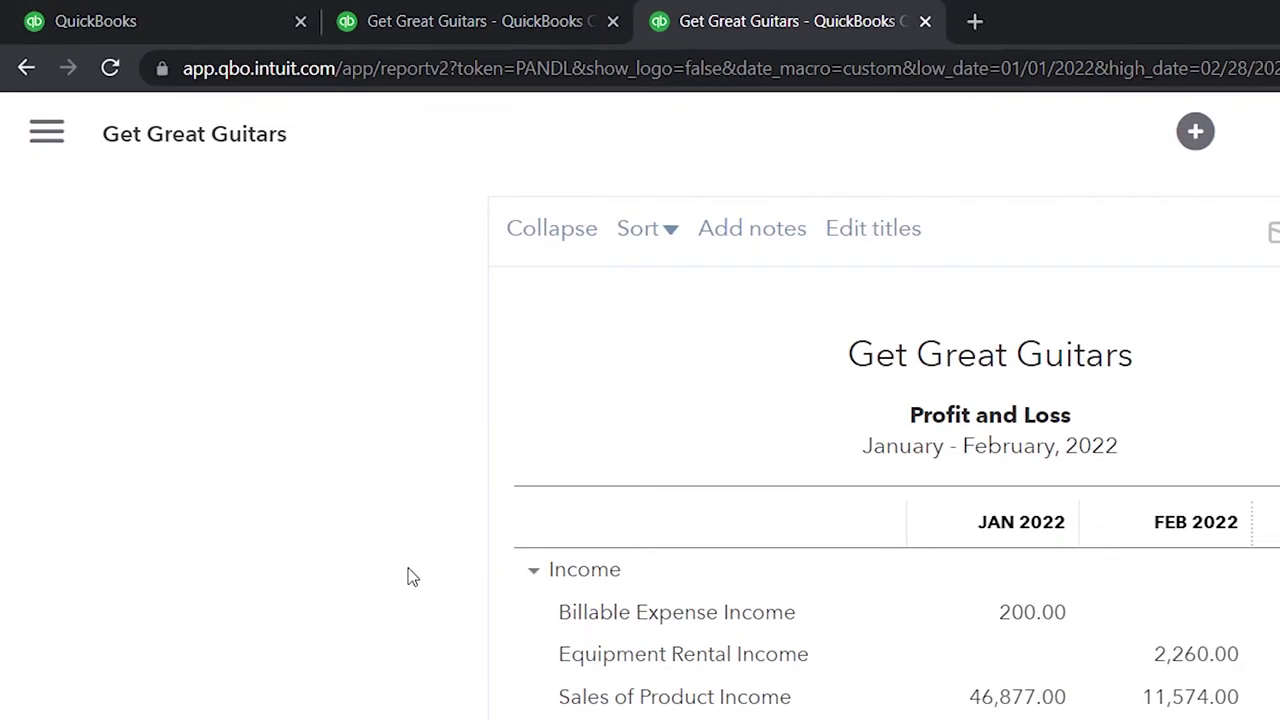
key("ctrl+plus")
key("ctrl+plus")
key("ctrl+plus")
key("ctrl+plus")
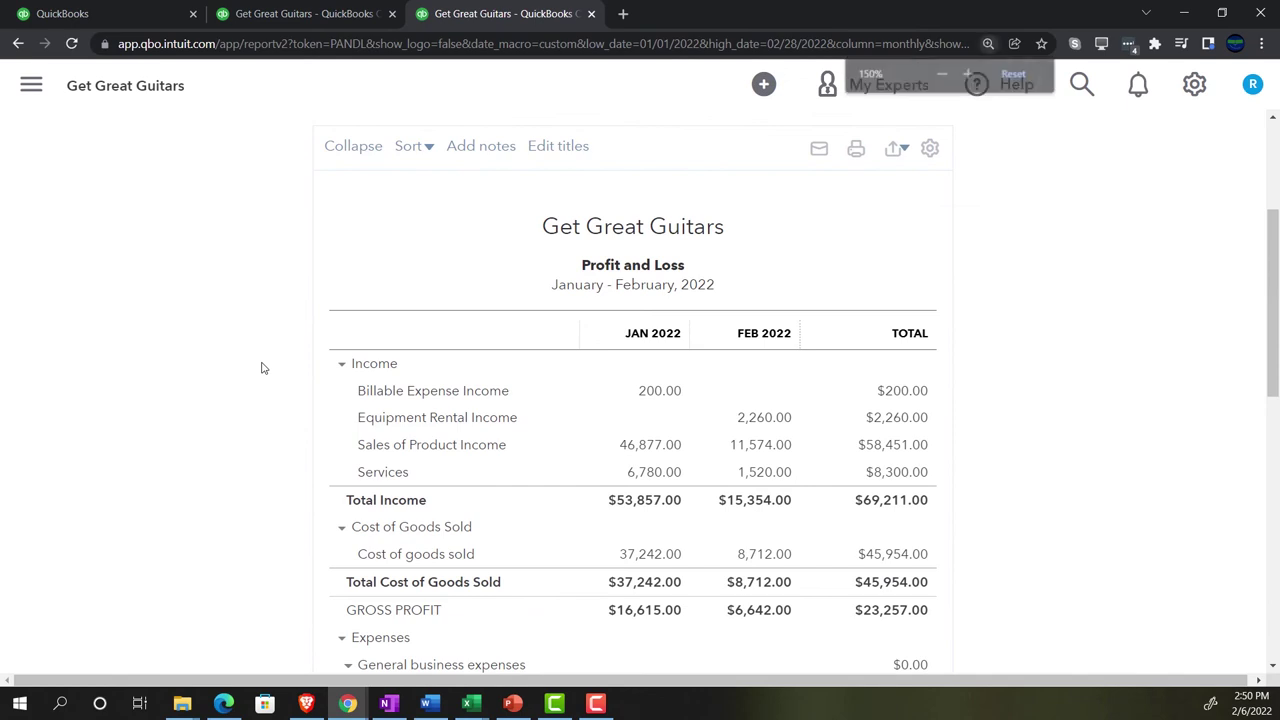
- Read the January–February 2022 Profit and Loss report from income through expenses and other expenses to net income
scroll(156, 433, "down", 1)
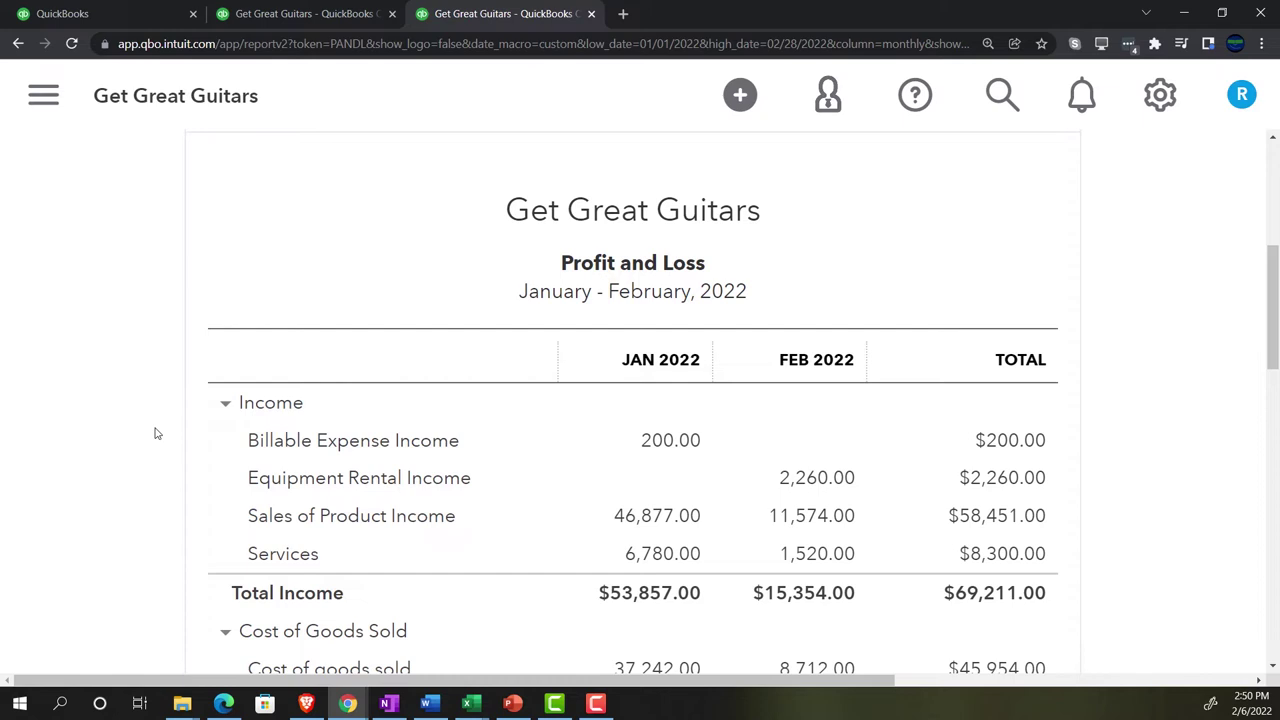
scroll(155, 433, "down", 3)
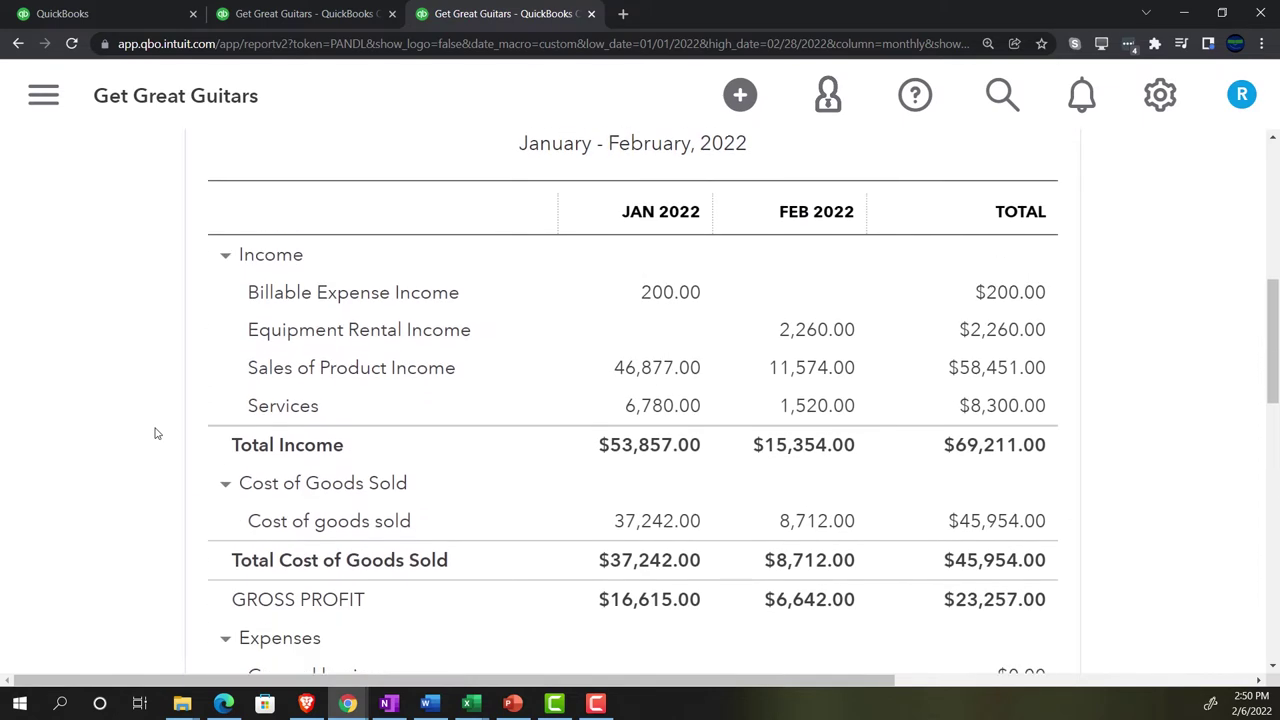
scroll(155, 433, "down", 1)
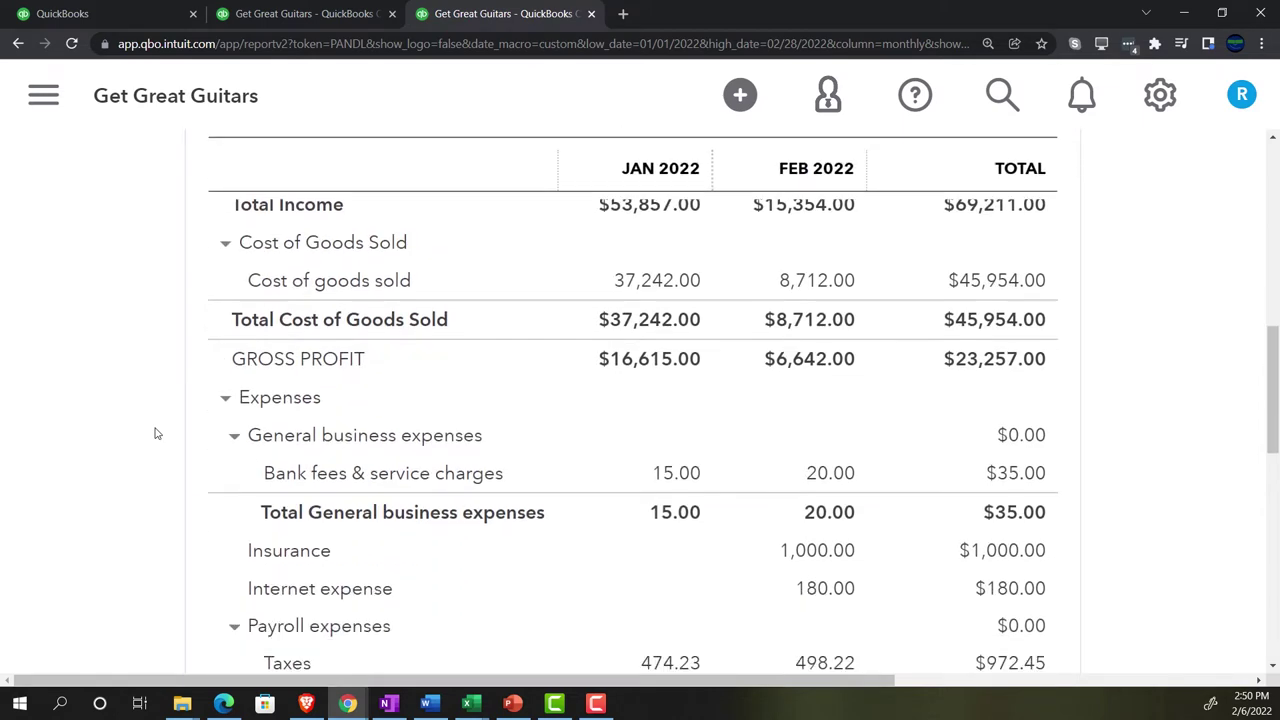
scroll(155, 433, "down", 1)
scroll(155, 433, "down", 1)
scroll(155, 433, "down", 4)
scroll(155, 433, "down", 2)
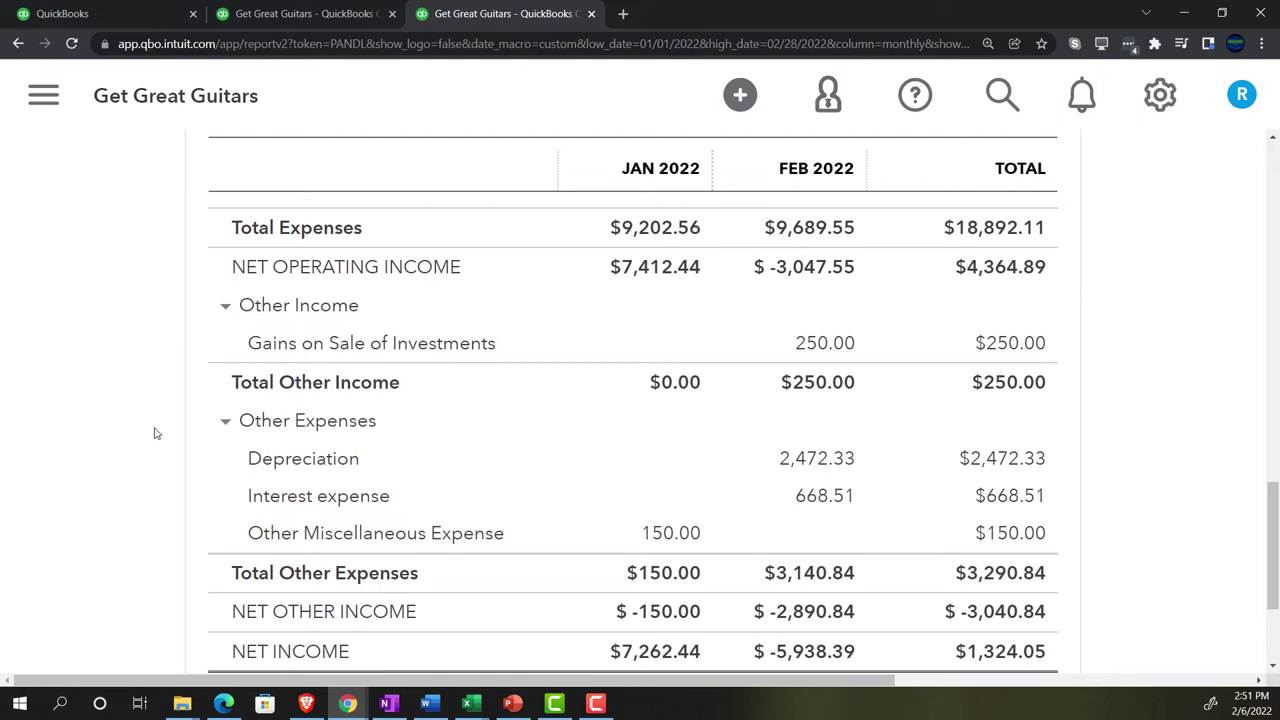
scroll(155, 433, "down", 1)
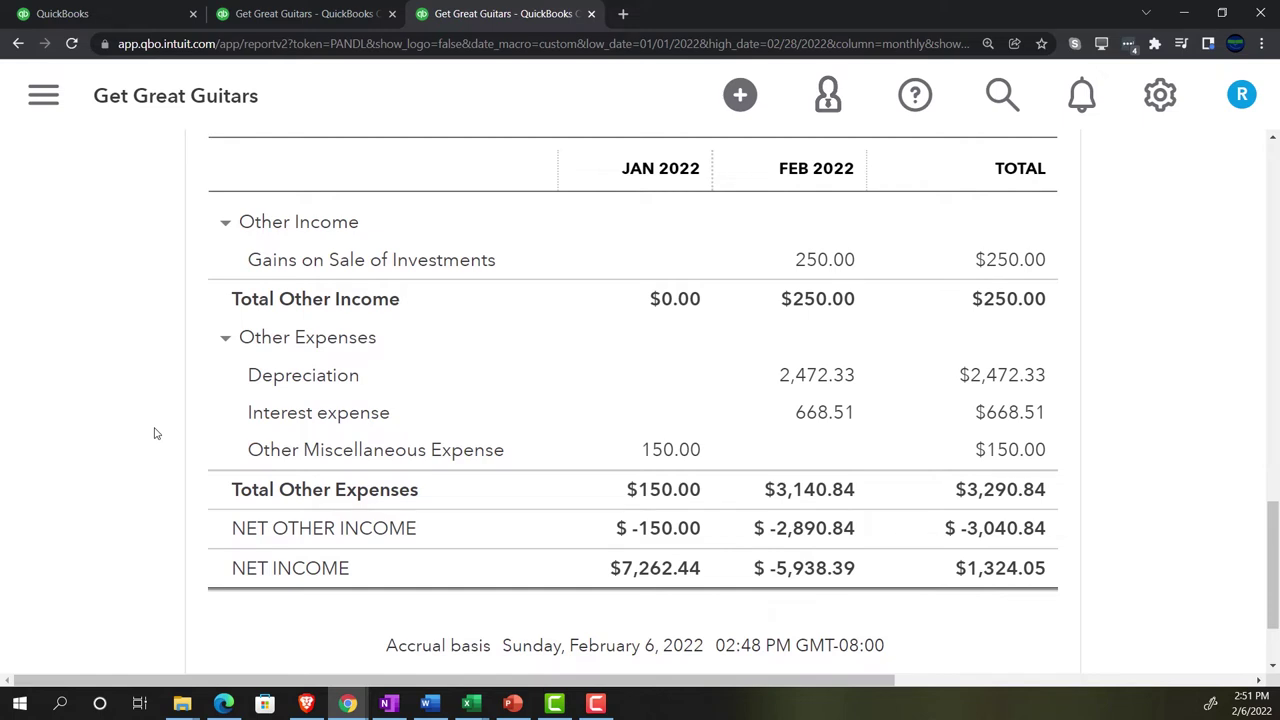
scroll(155, 433, "up", 8)
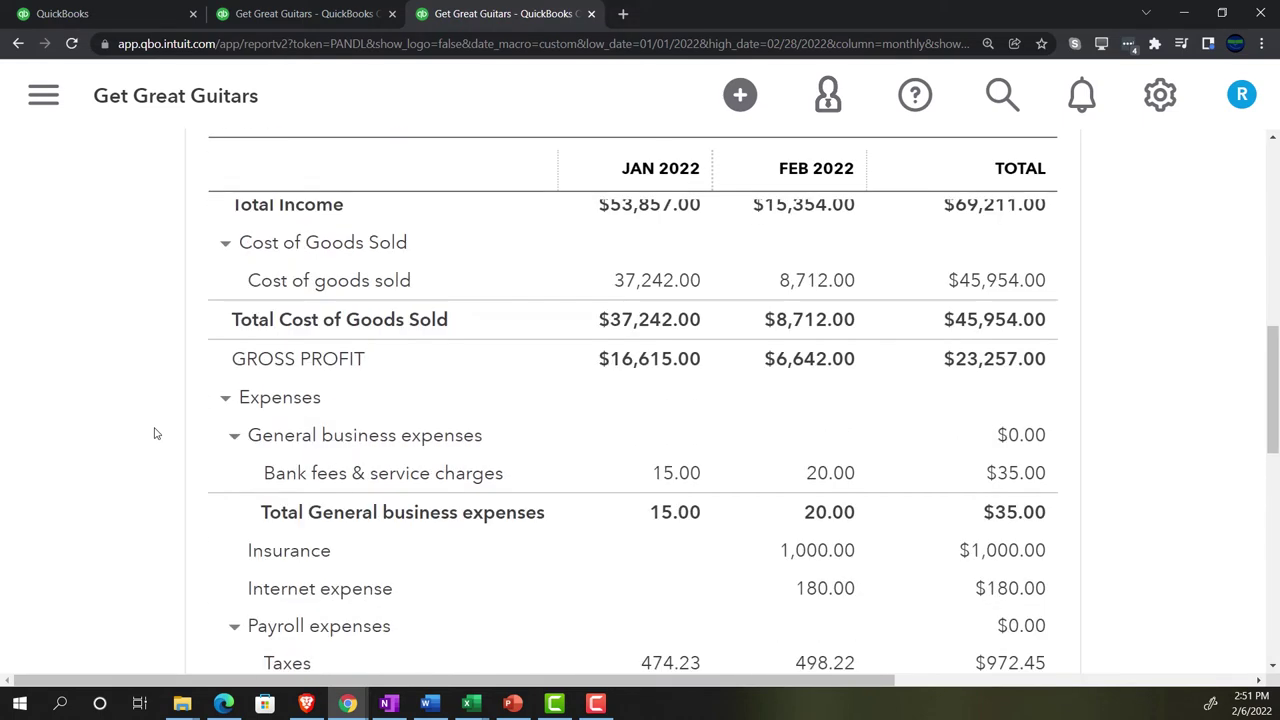
scroll(155, 433, "up", 3)
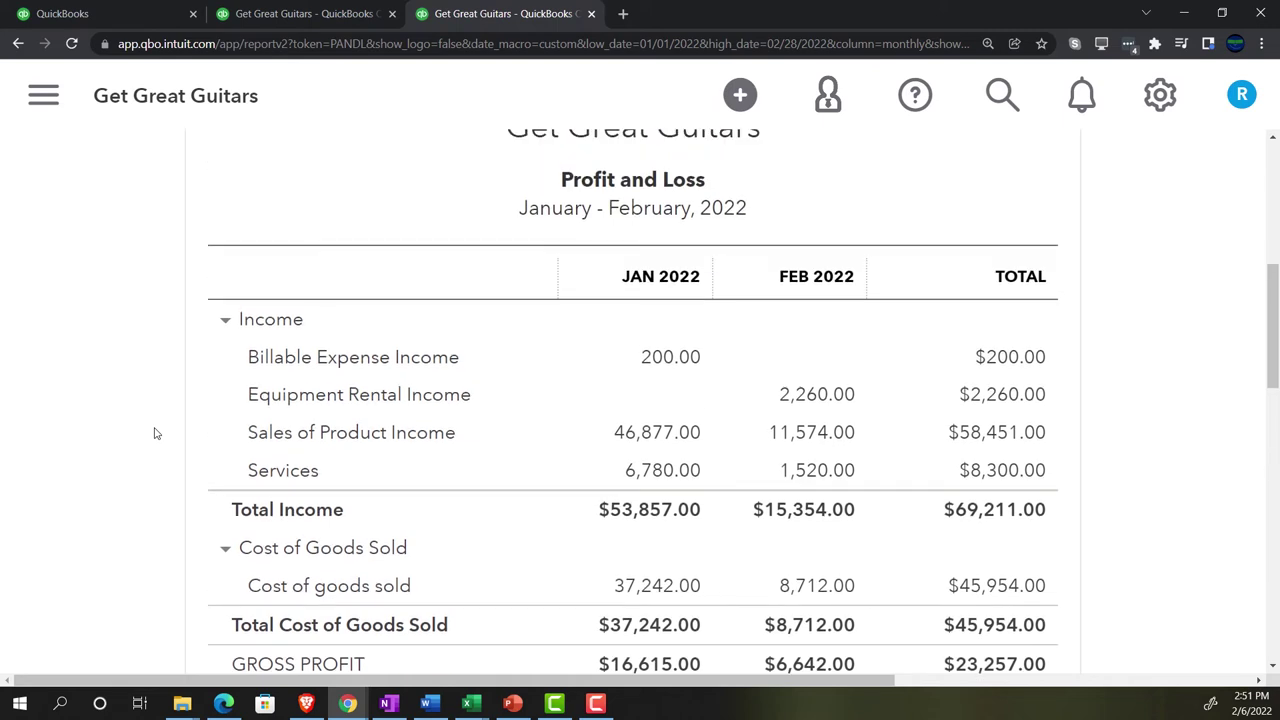
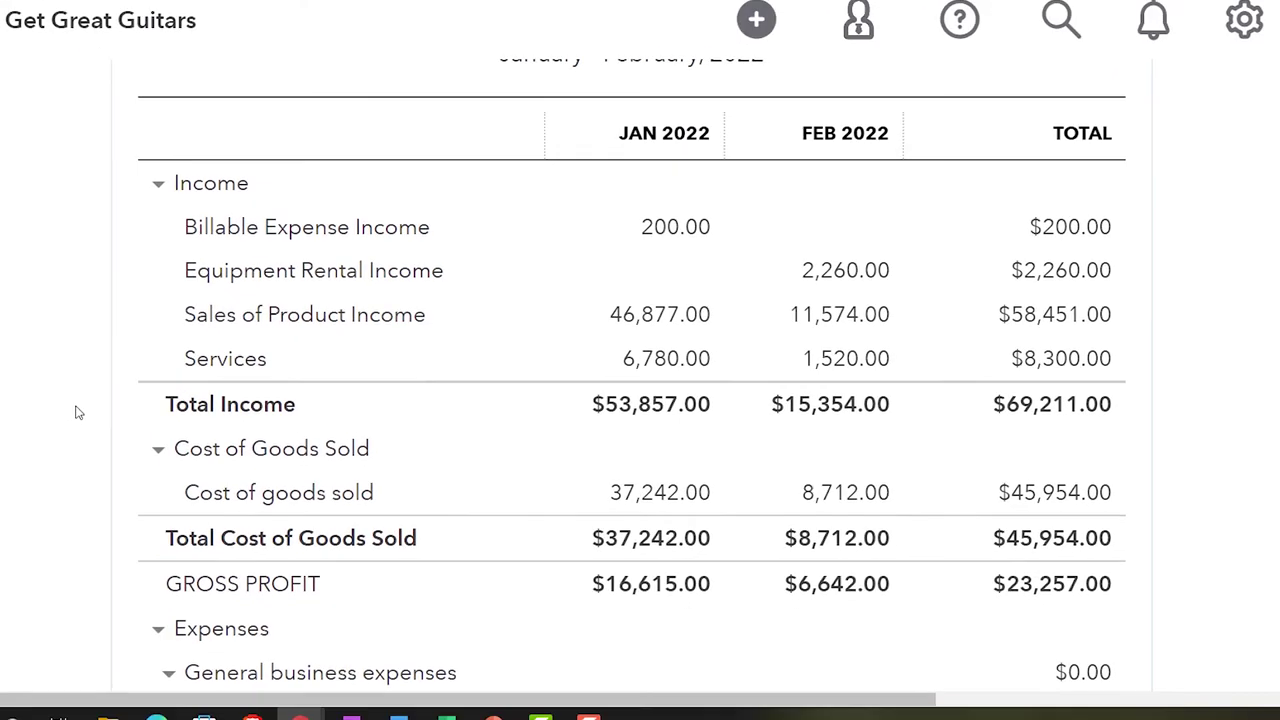
- Examine the monthly cost of goods sold, gross profit, operating expenses and net operating income in the Profit and Loss report
scroll(155, 433, "down", 2)
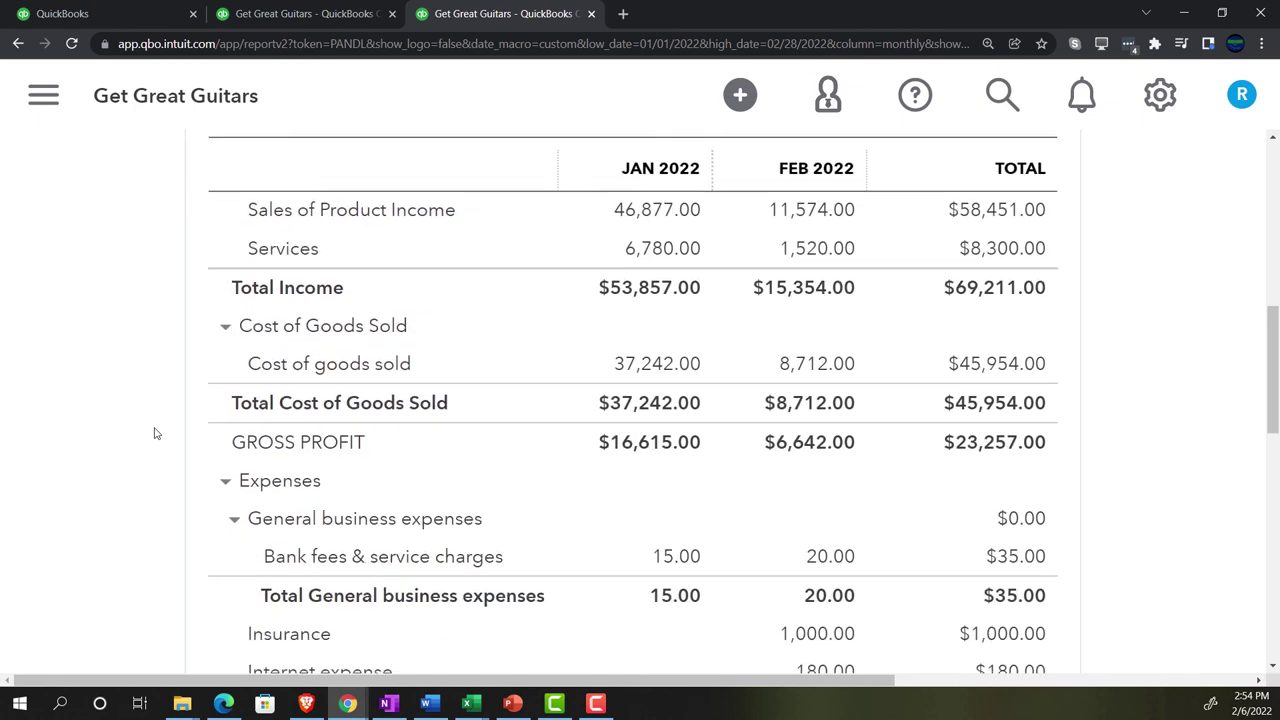
scroll(155, 433, "down", 1)
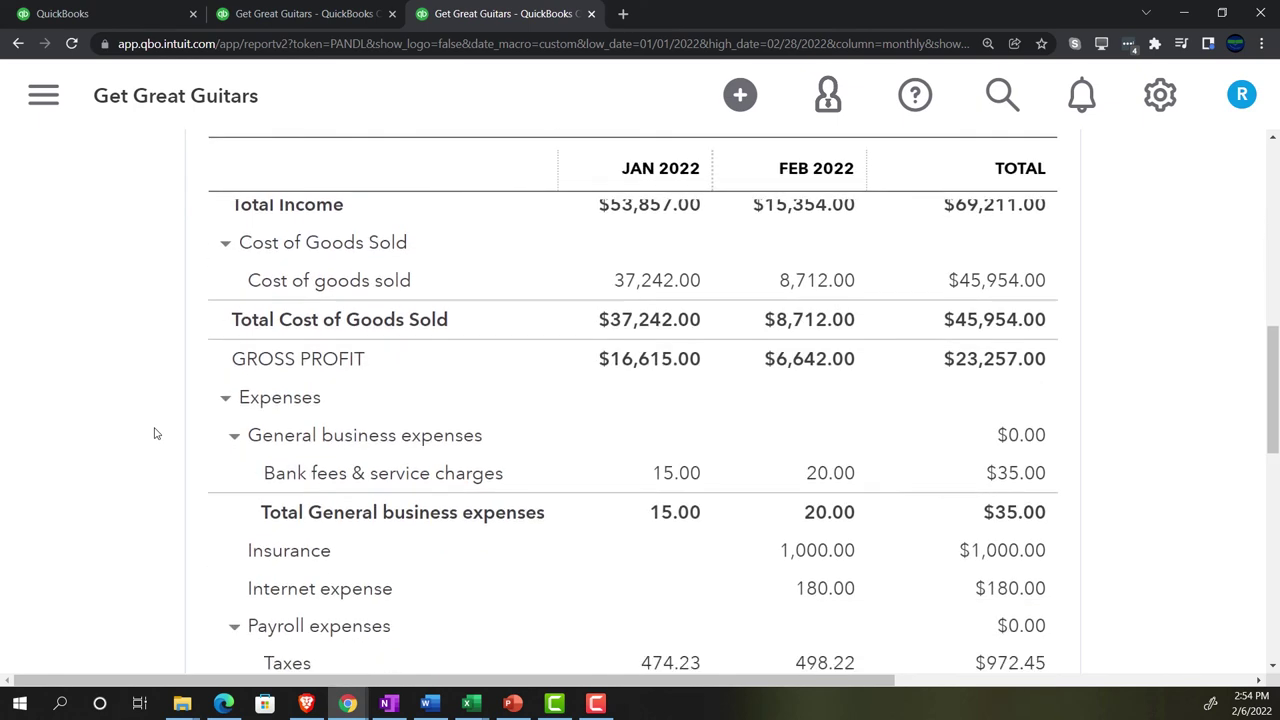
scroll(155, 433, "down", 1)
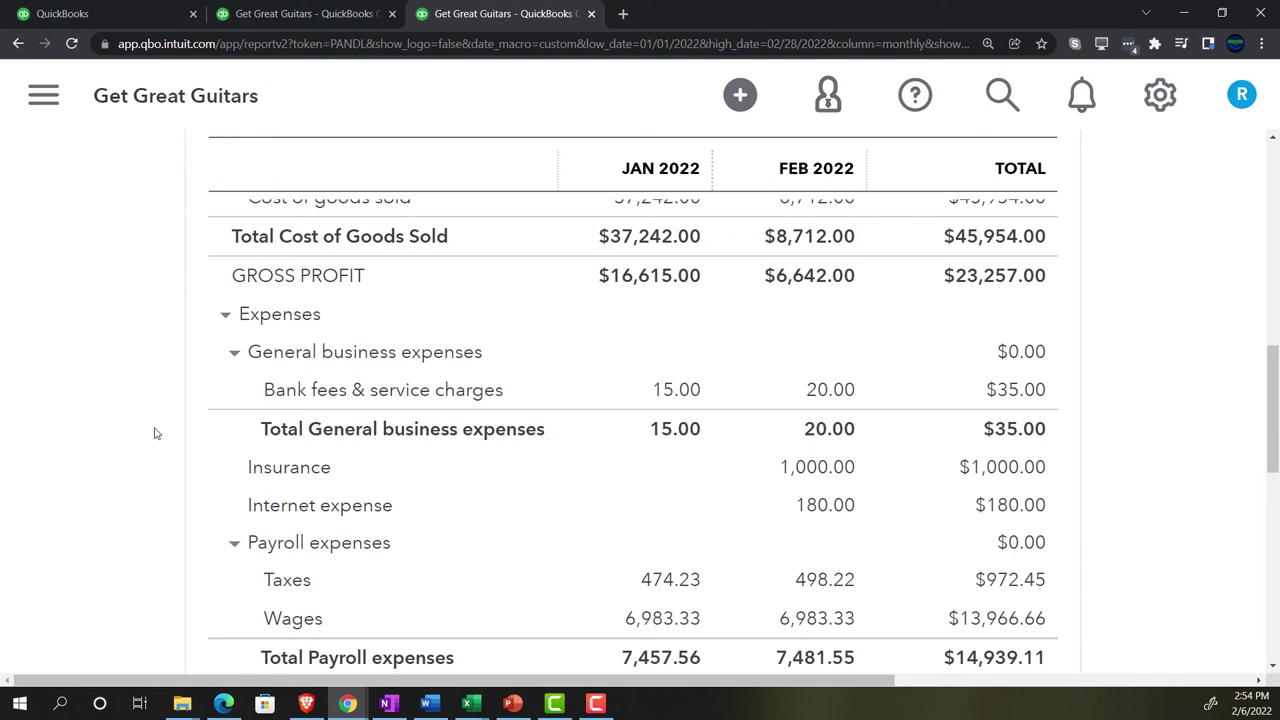
scroll(155, 433, "down", 1)
scroll(155, 433, "down", 2)
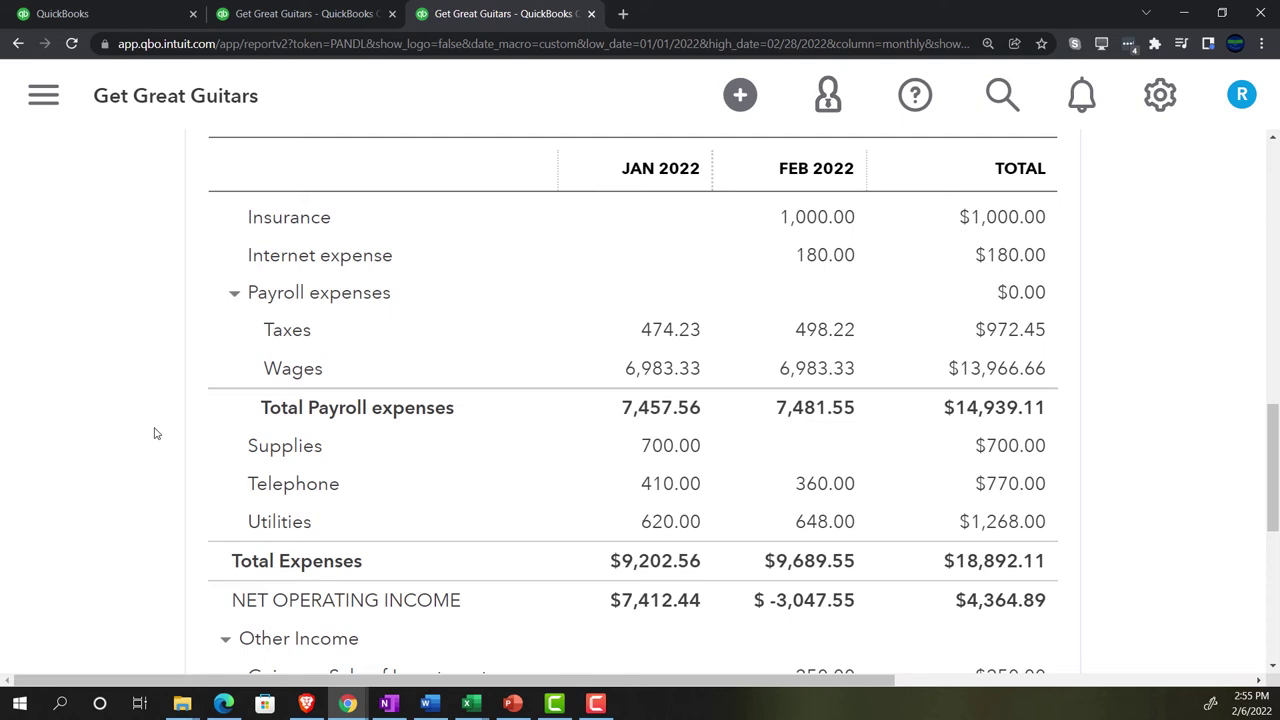
scroll(155, 433, "down", 1)
scroll(155, 433, "down", 1)
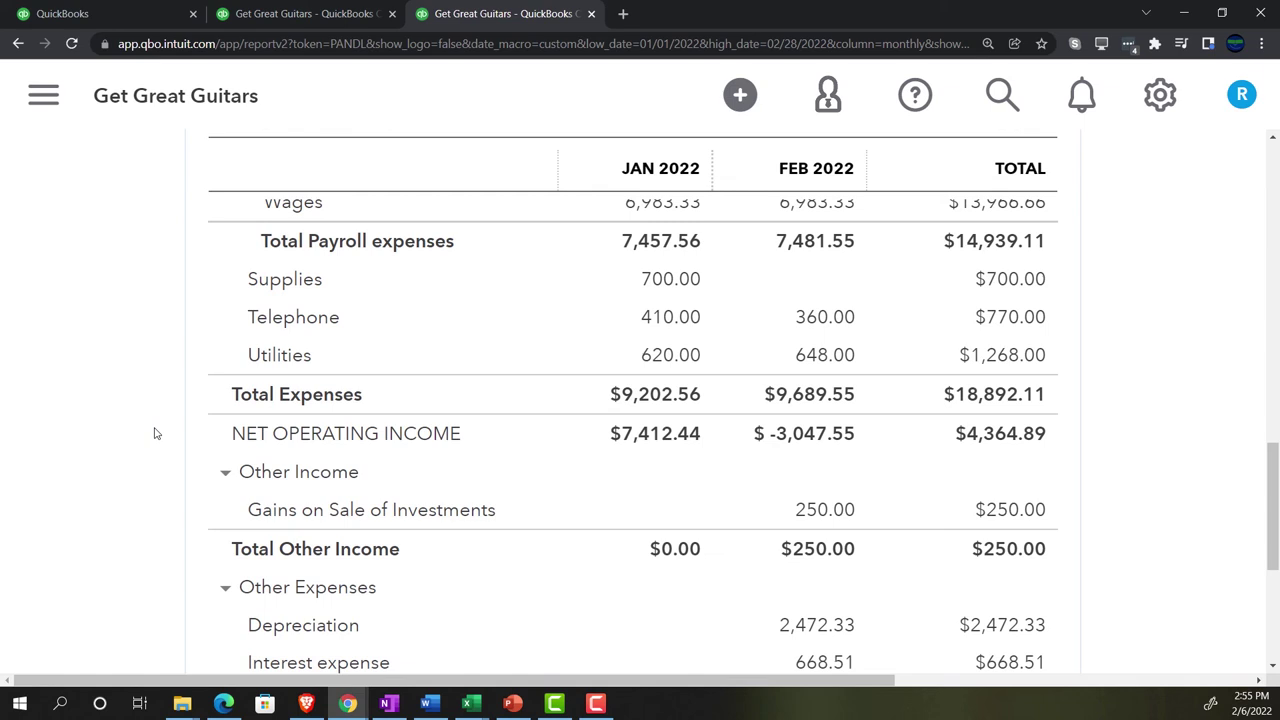
scroll(155, 433, "up", 4)
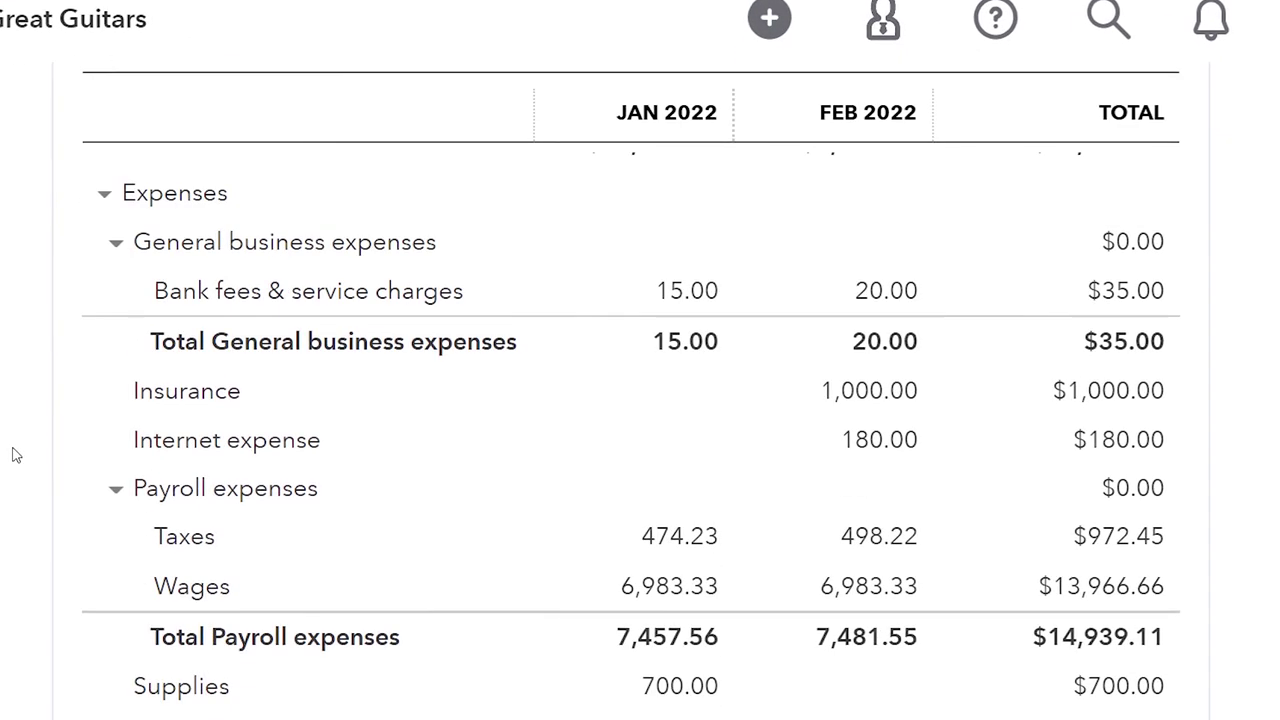
scroll(16, 456, "up", 8)
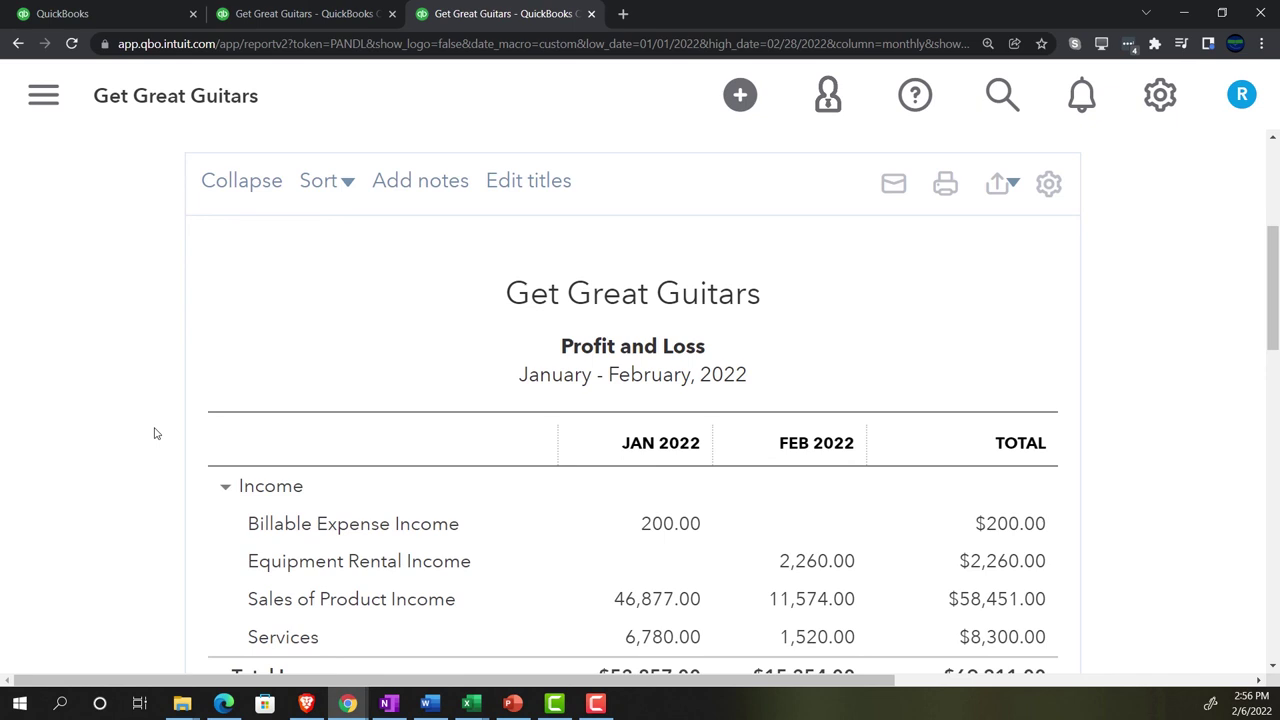
- Compare the January and February columns of the Profit and Loss report from the income accounts through payroll expenses
scroll(155, 433, "down", 1)
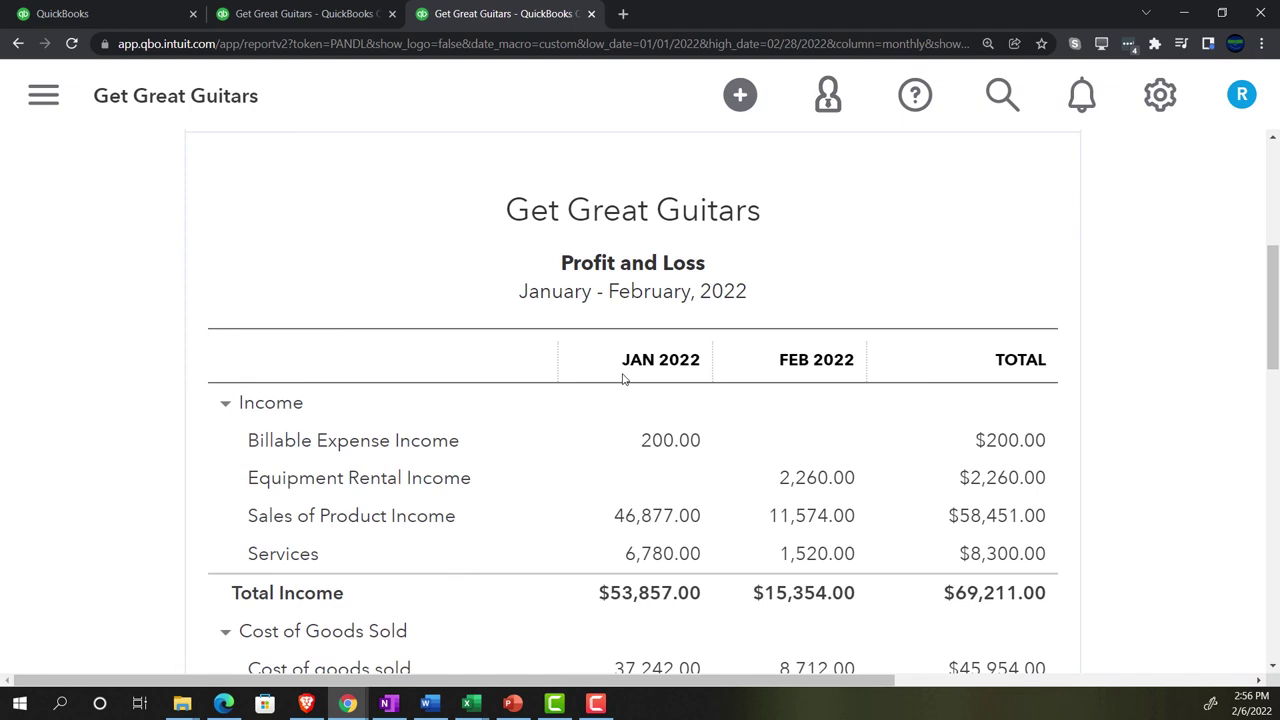
scroll(622, 378, "down", 1)
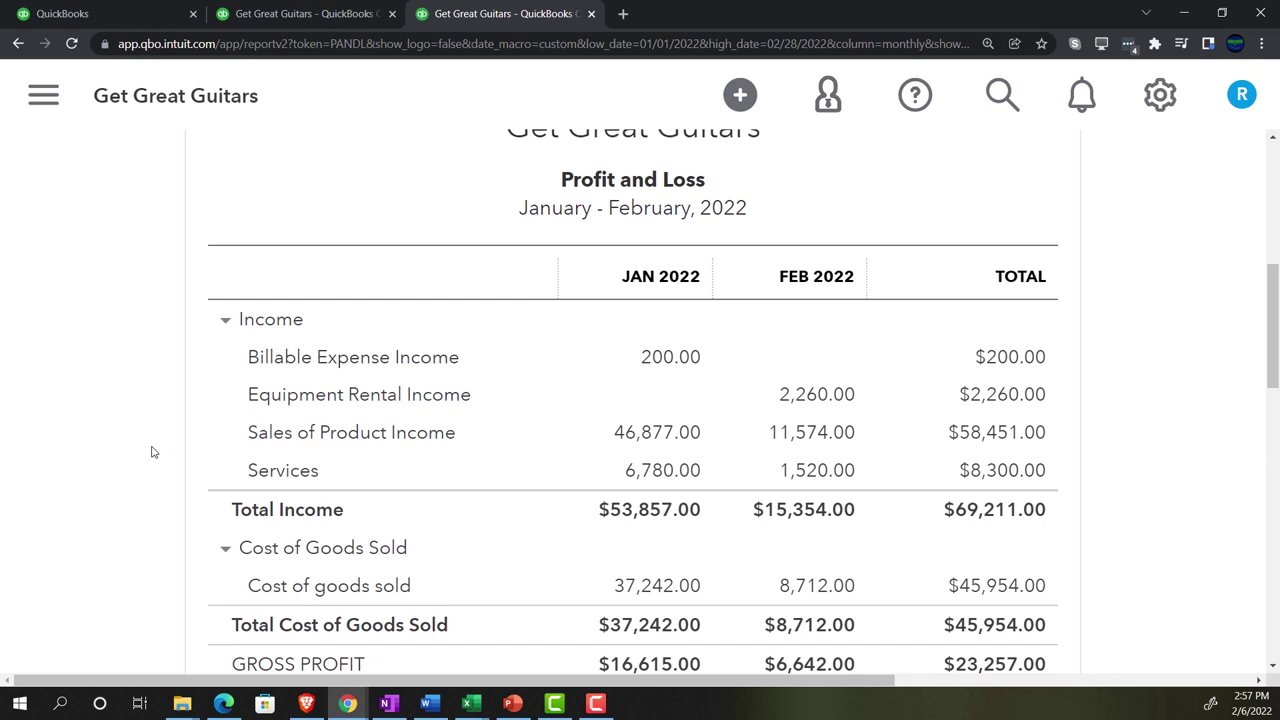
scroll(153, 452, "down", 1)
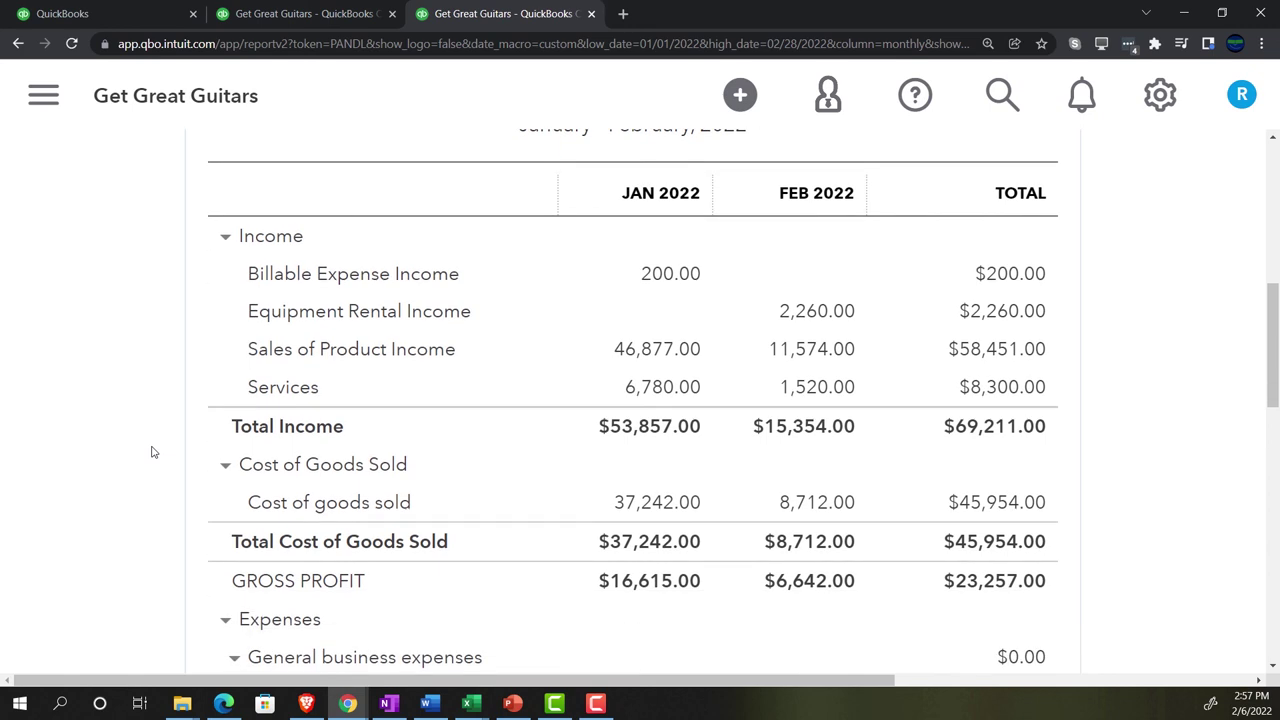
scroll(153, 452, "down", 3)
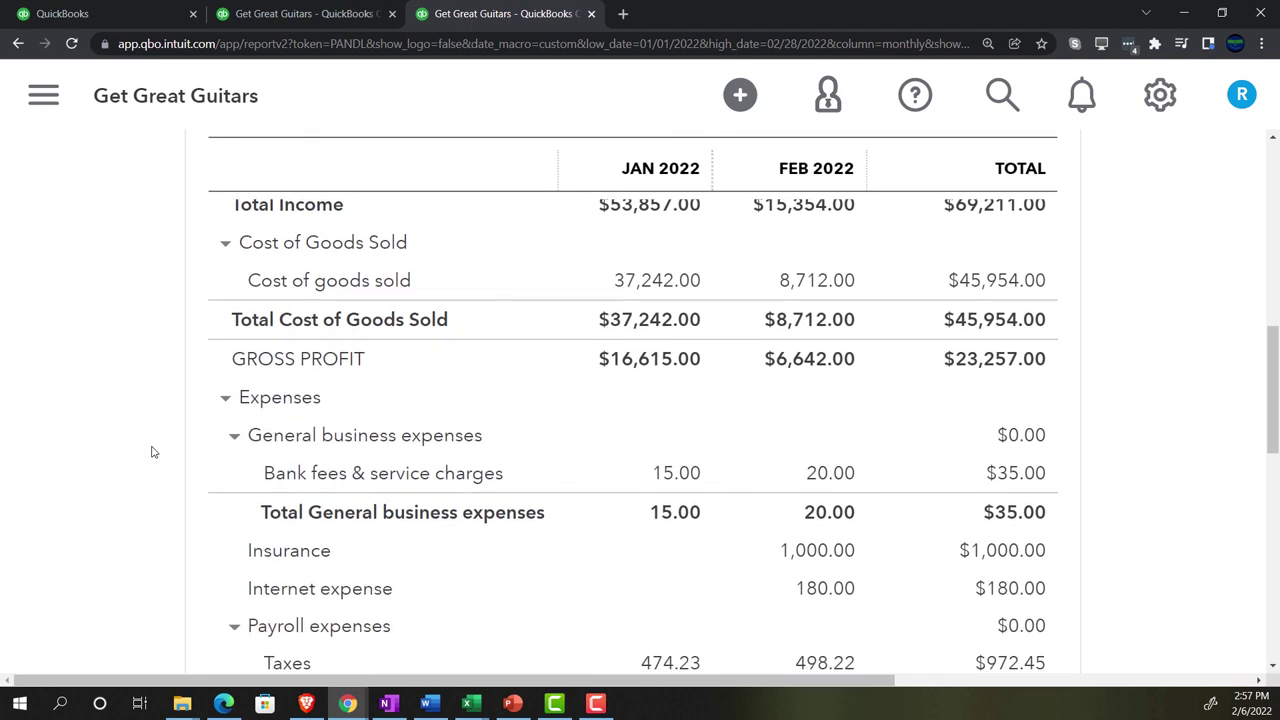
scroll(153, 452, "down", 3)
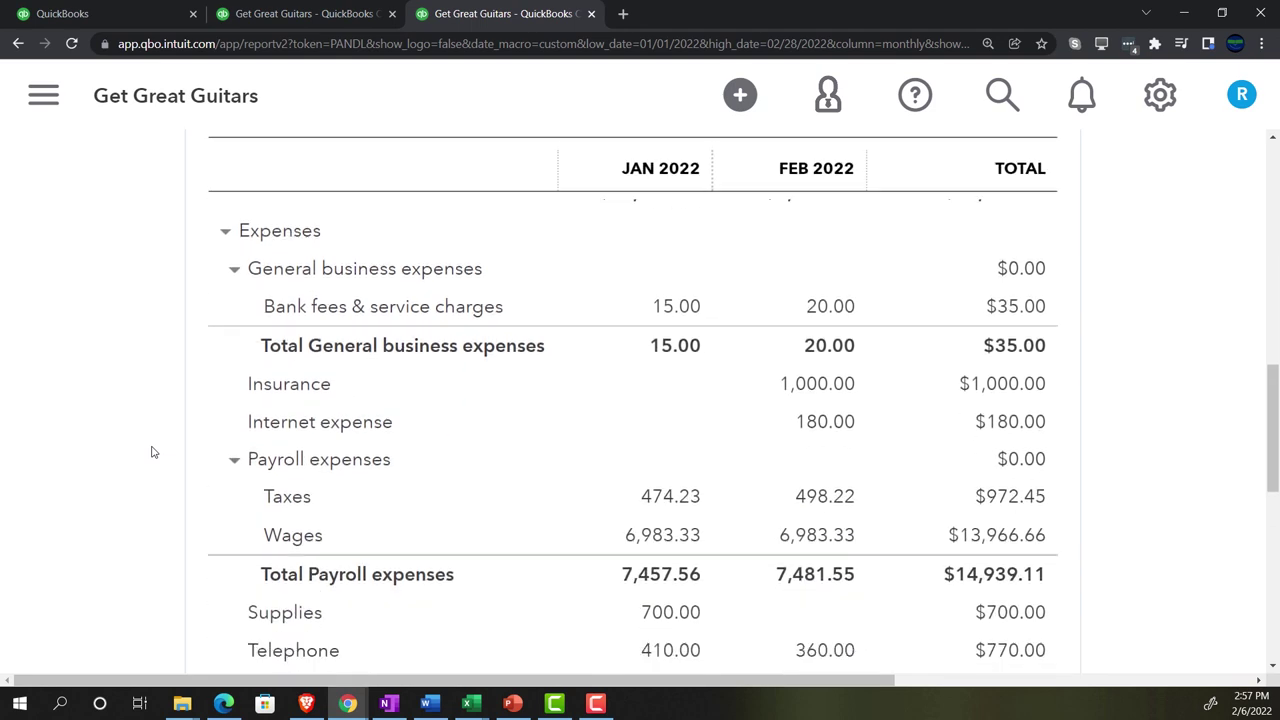